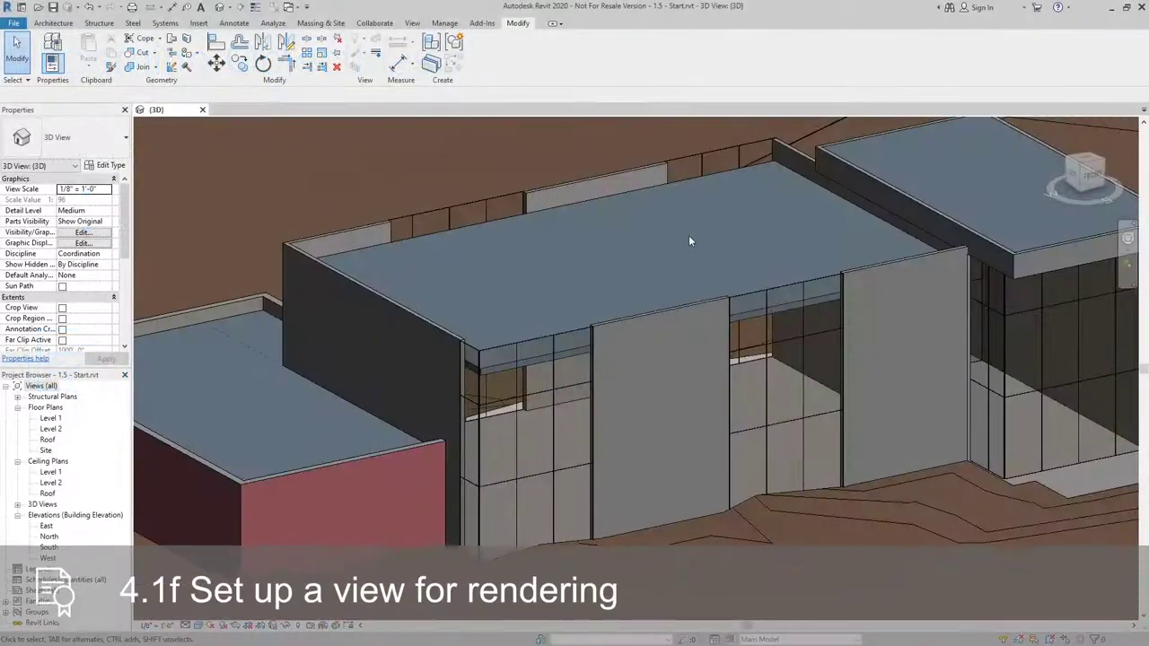
Step: Open the Level 1 floor plan and pan until the building outline is centred
{"action": "middle_click_drag", "start_coordinate": [688, 241], "coordinate": [668, 203], "text": "shift"}
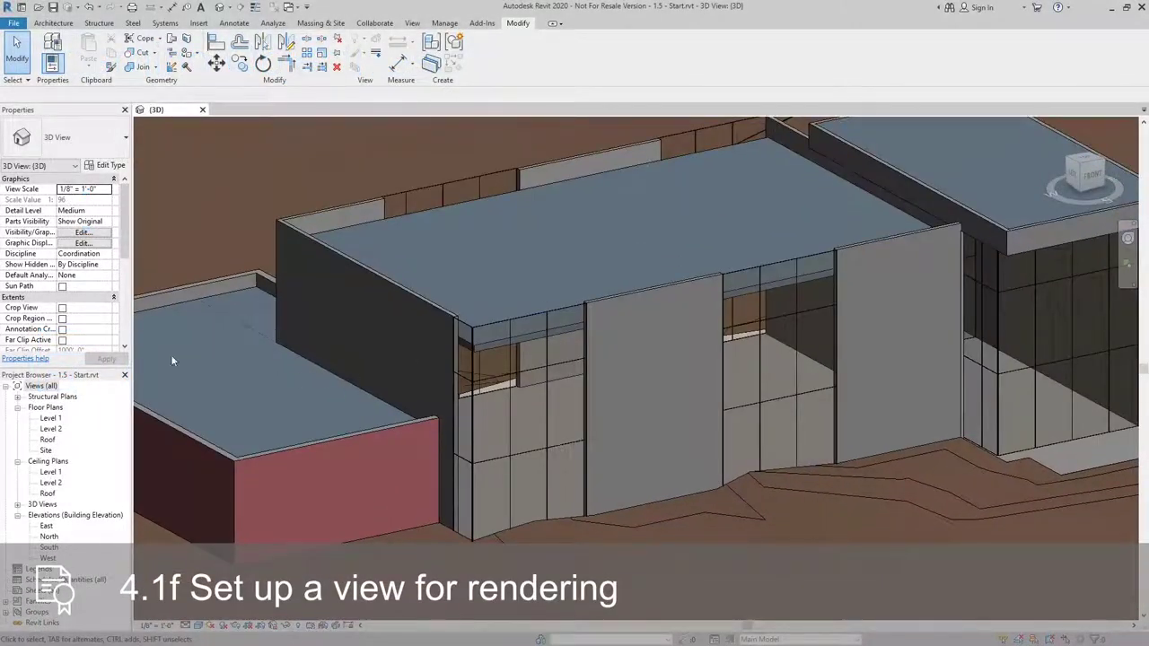
{"action": "double_click", "coordinate": [50, 418]}
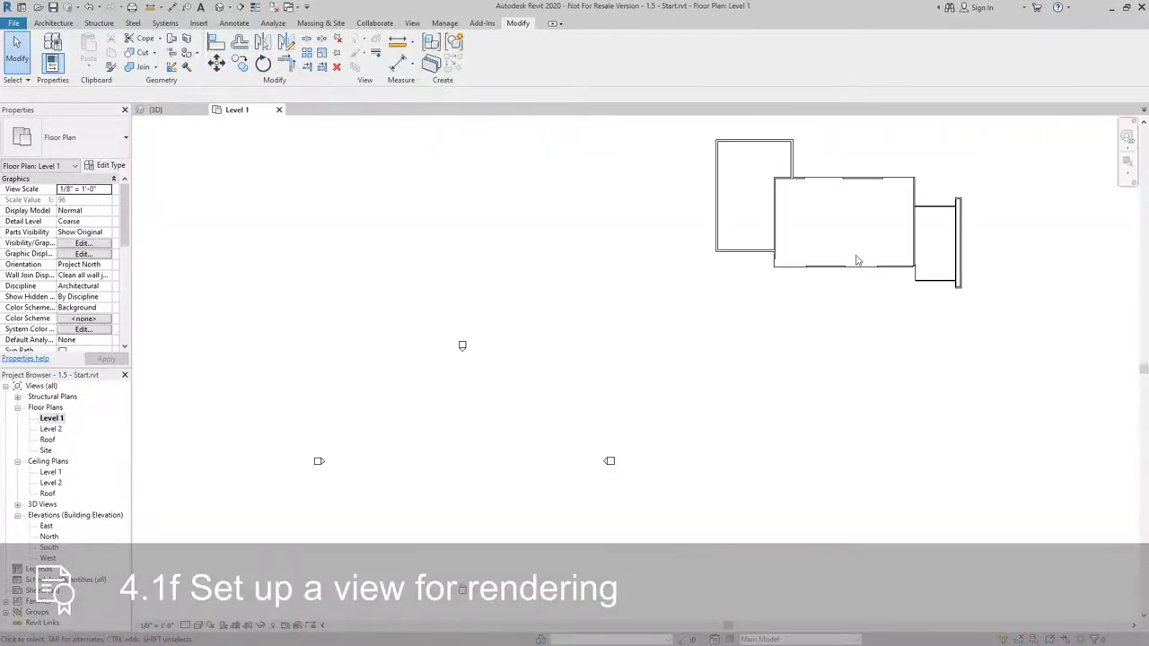
{"action": "mouse_move", "coordinate": [857, 260]}
{"action": "middle_mouse_down"}
{"action": "mouse_move", "coordinate": [649, 333]}
{"action": "mouse_move", "coordinate": [654, 385]}
{"action": "middle_mouse_up"}
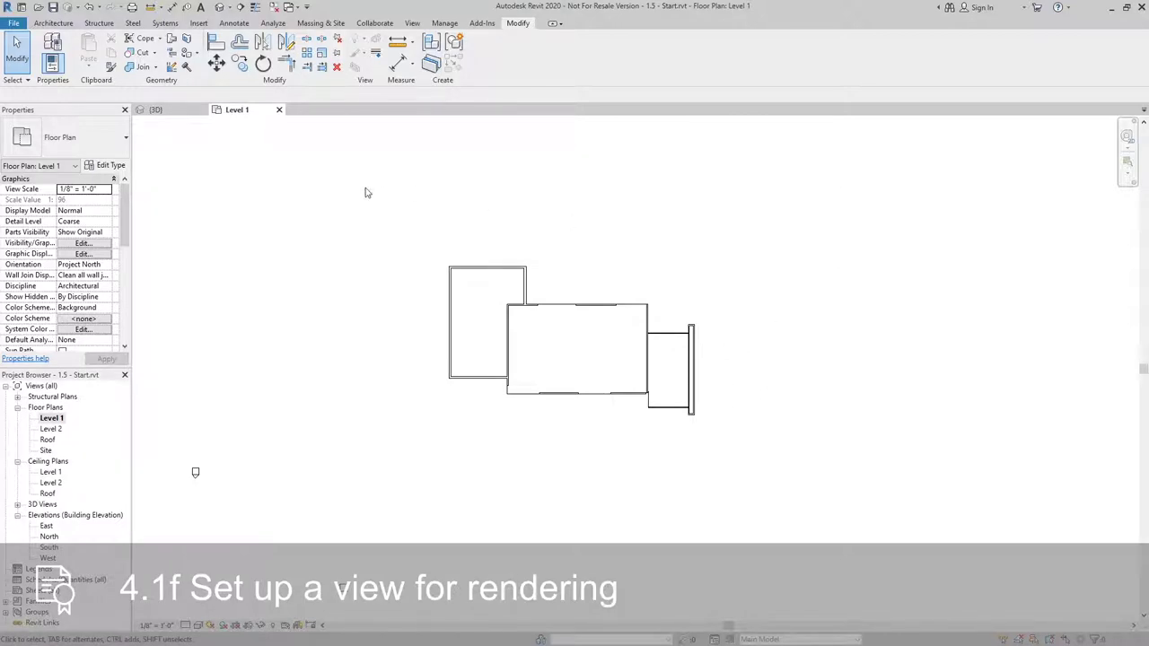
{"action": "middle_click_drag", "start_coordinate": [714, 481], "coordinate": [702, 496]}
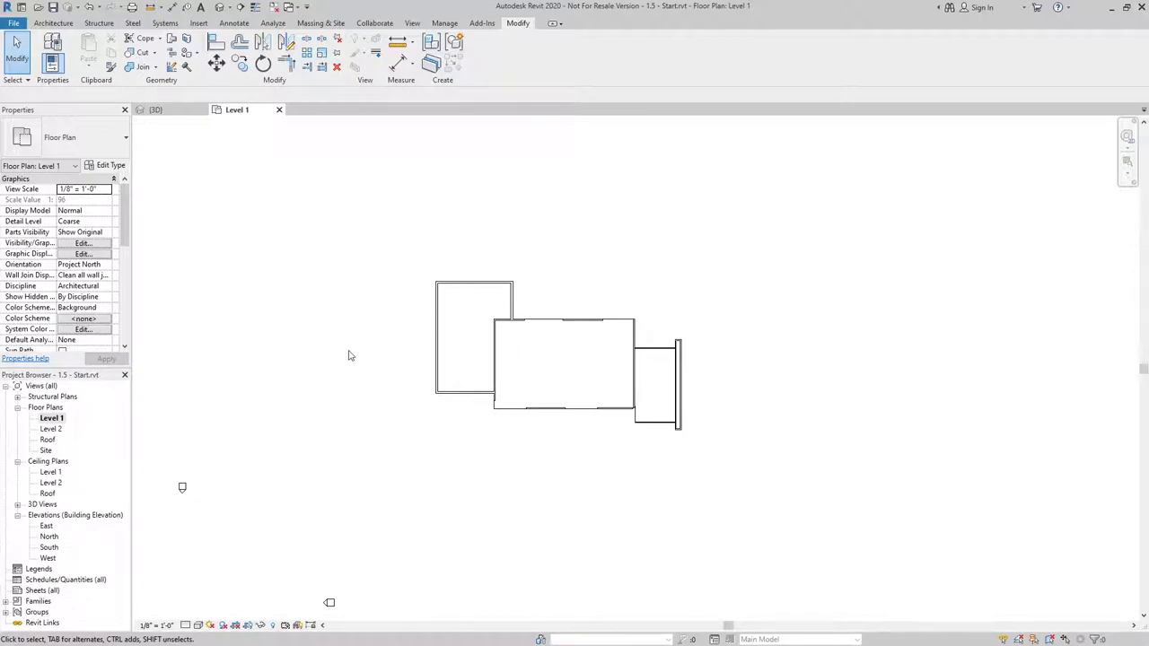
{"action": "left_click", "coordinate": [414, 26]}
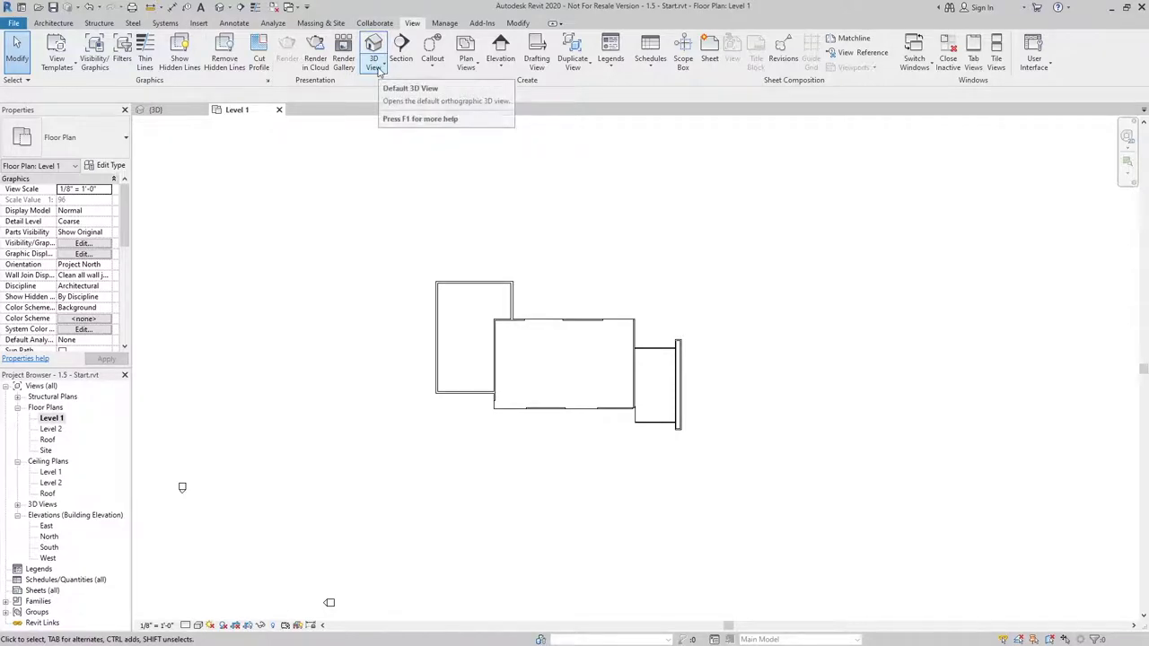
Step: Bring up the 3D View options list (default, camera, walkthrough)
{"action": "left_click", "coordinate": [379, 70]}
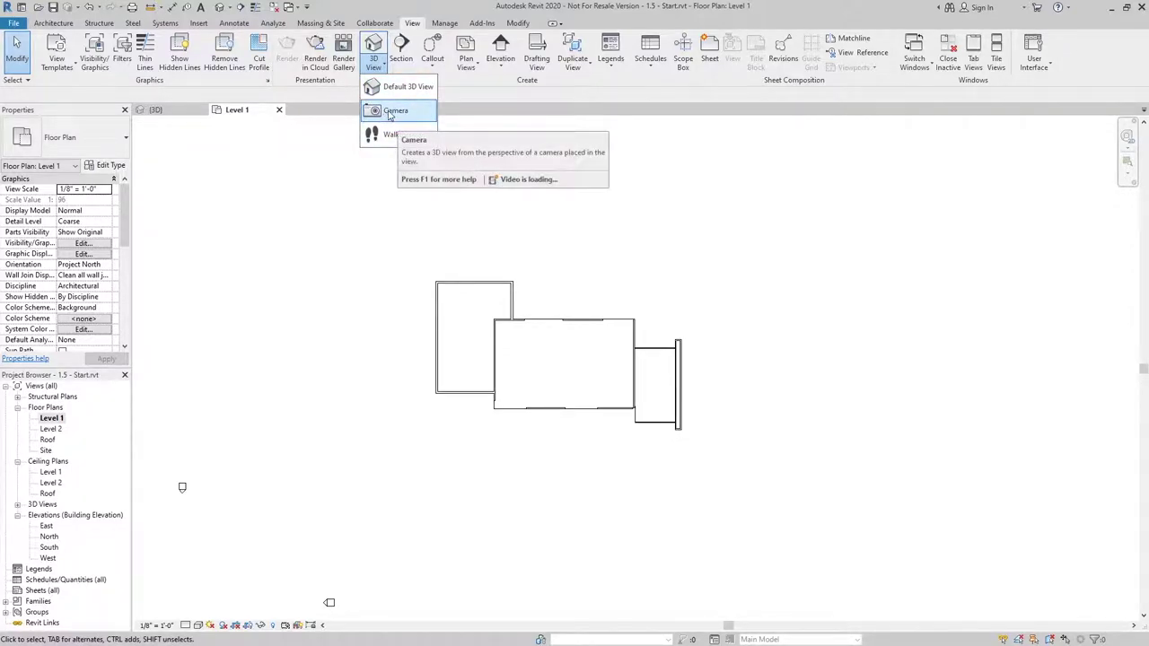
Step: Place a camera with its eye point below-left of the building, targeting beyond it
{"action": "left_click", "coordinate": [393, 112]}
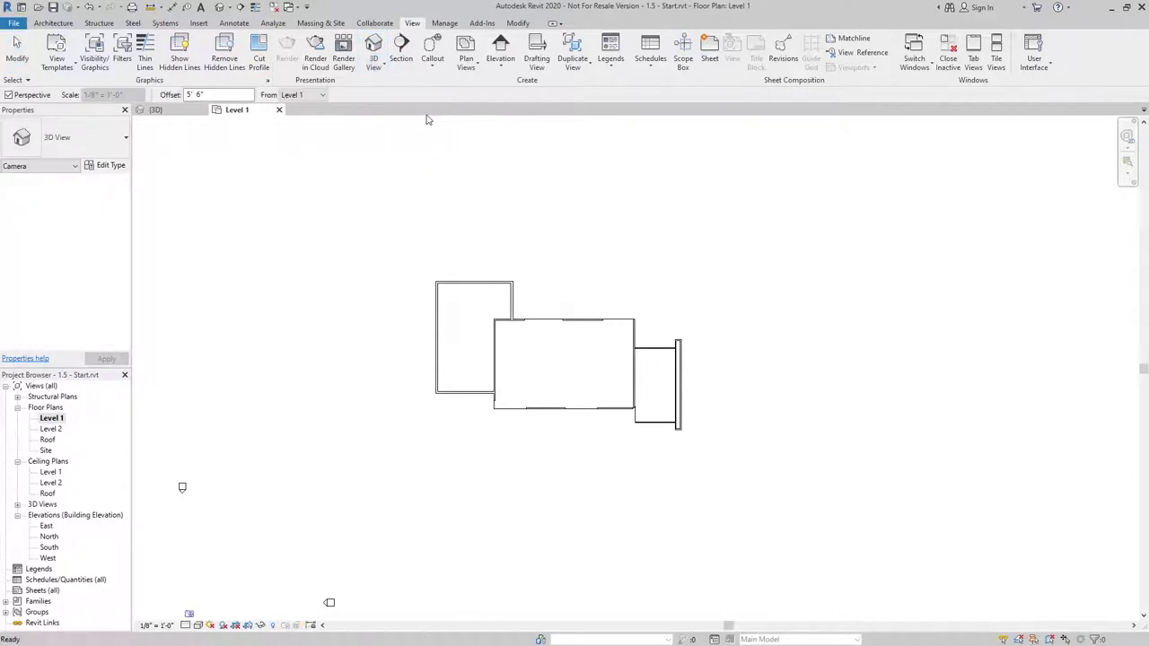
{"action": "middle_click_drag", "start_coordinate": [613, 502], "coordinate": [639, 459]}
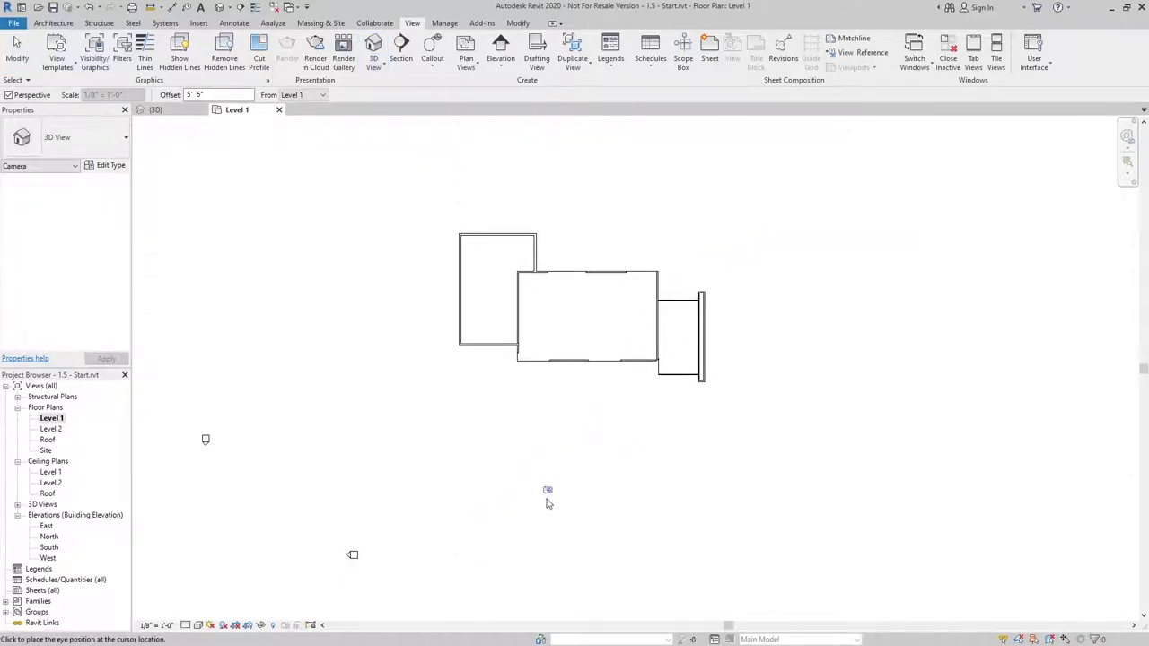
{"action": "middle_click_drag", "start_coordinate": [546, 492], "coordinate": [574, 484]}
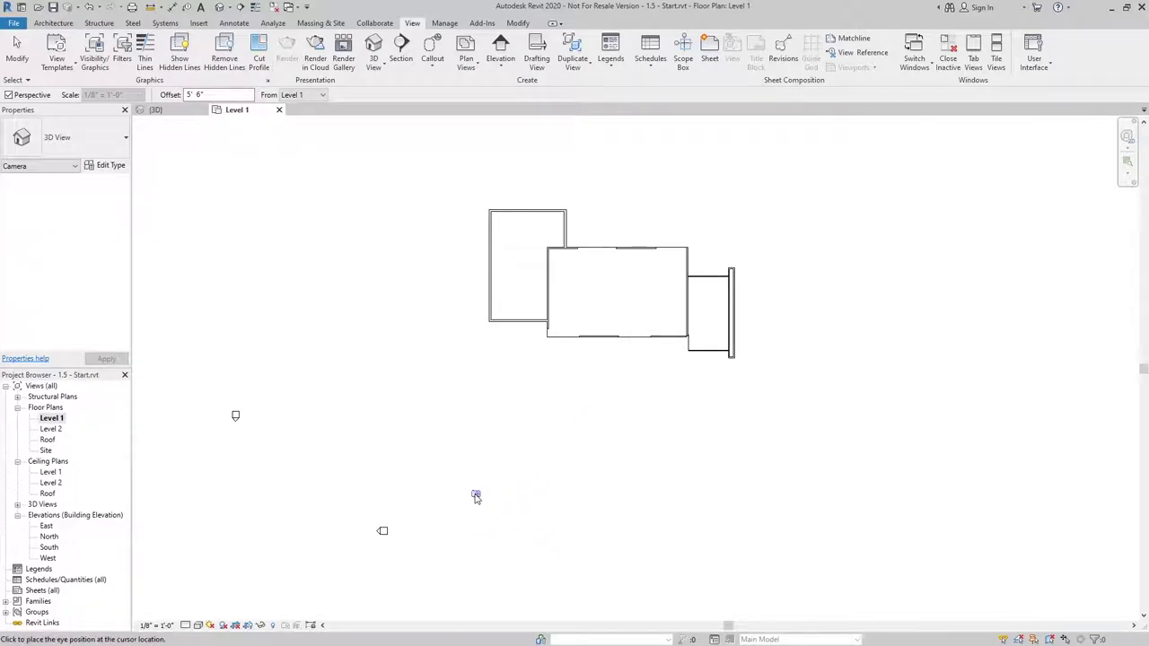
{"action": "left_click", "coordinate": [460, 509]}
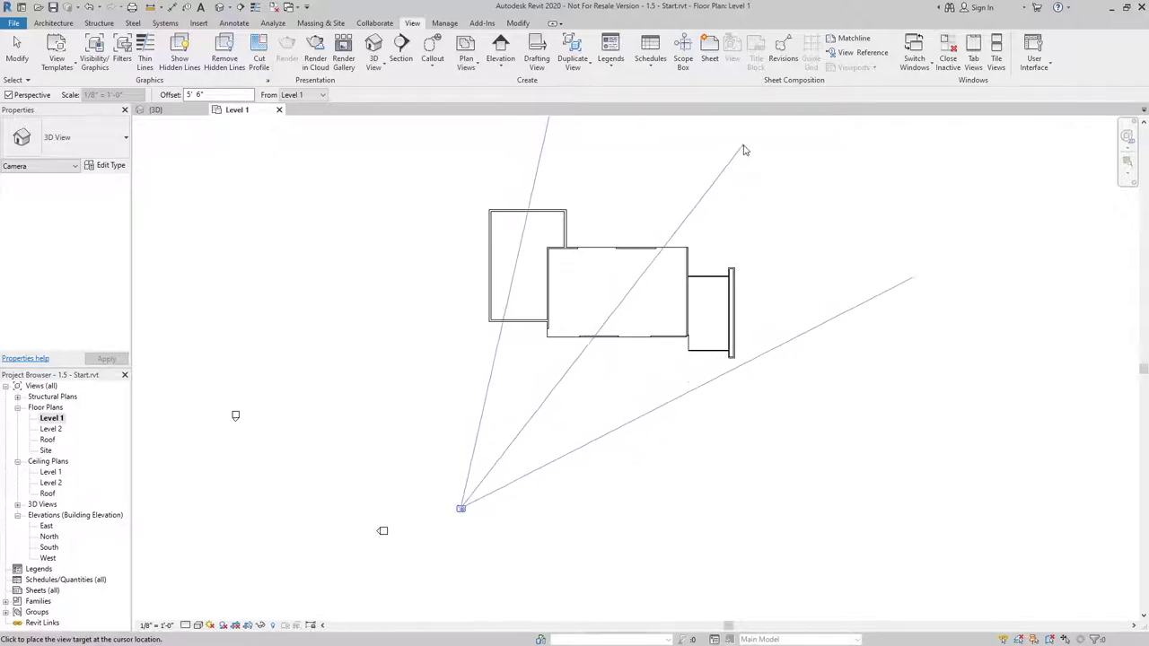
{"action": "middle_click_drag", "start_coordinate": [745, 149], "coordinate": [692, 279]}
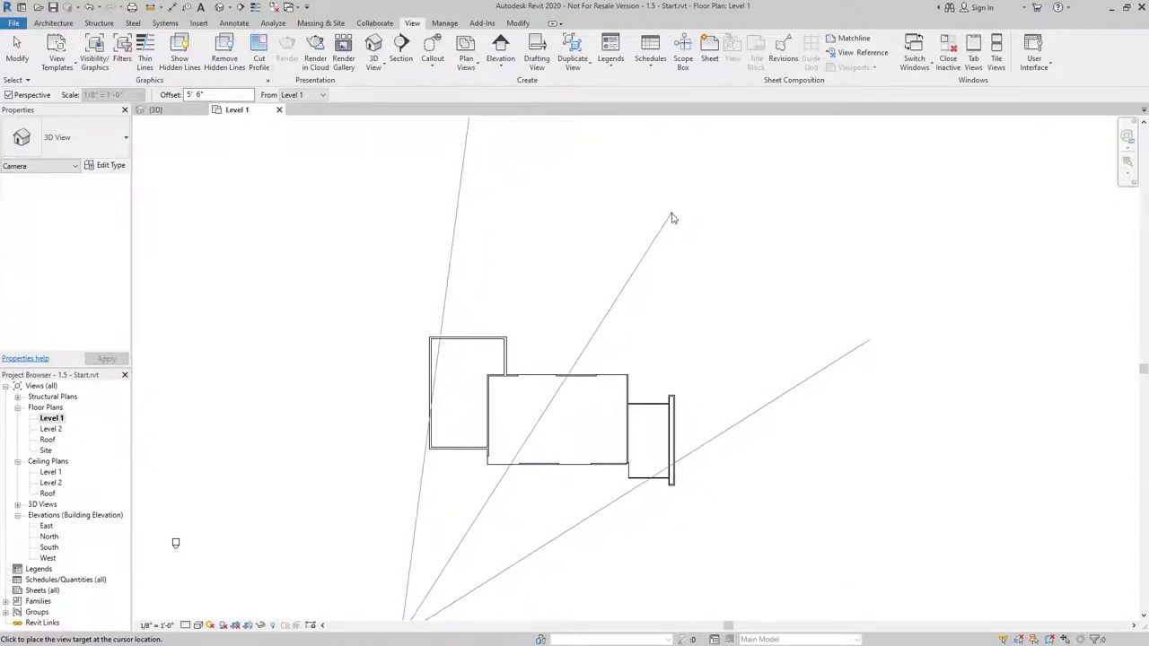
{"action": "left_click", "coordinate": [646, 264]}
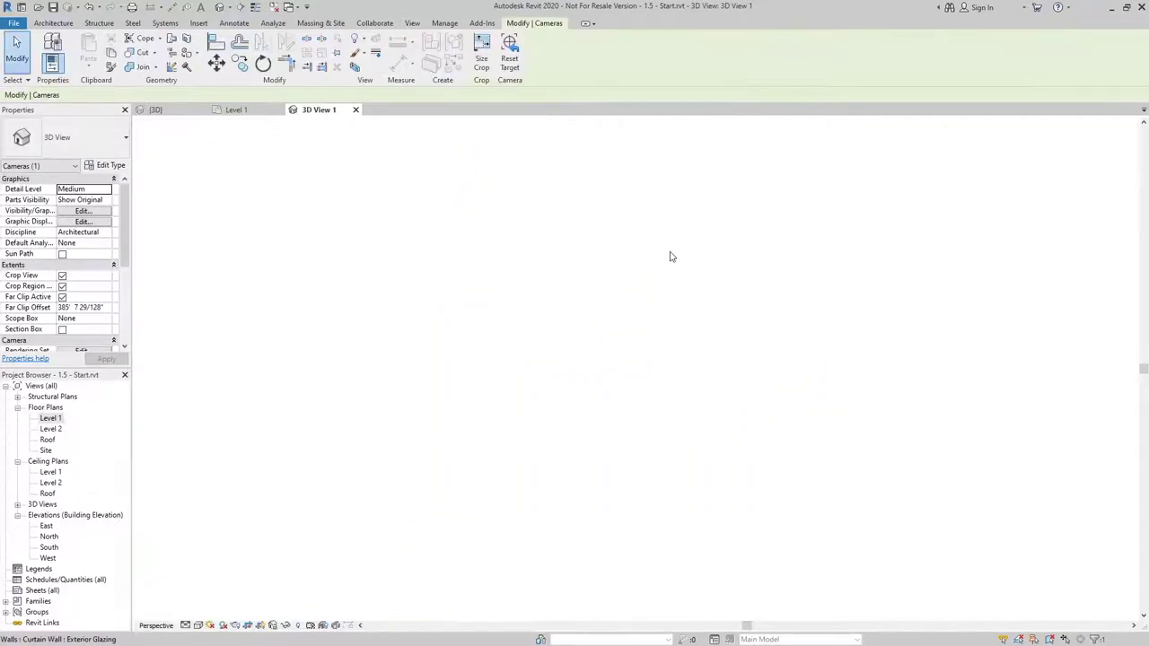
Step: Widen the camera crop frame on both sides and raise its bottom edge
{"action": "middle_click_drag", "start_coordinate": [707, 458], "coordinate": [641, 482]}
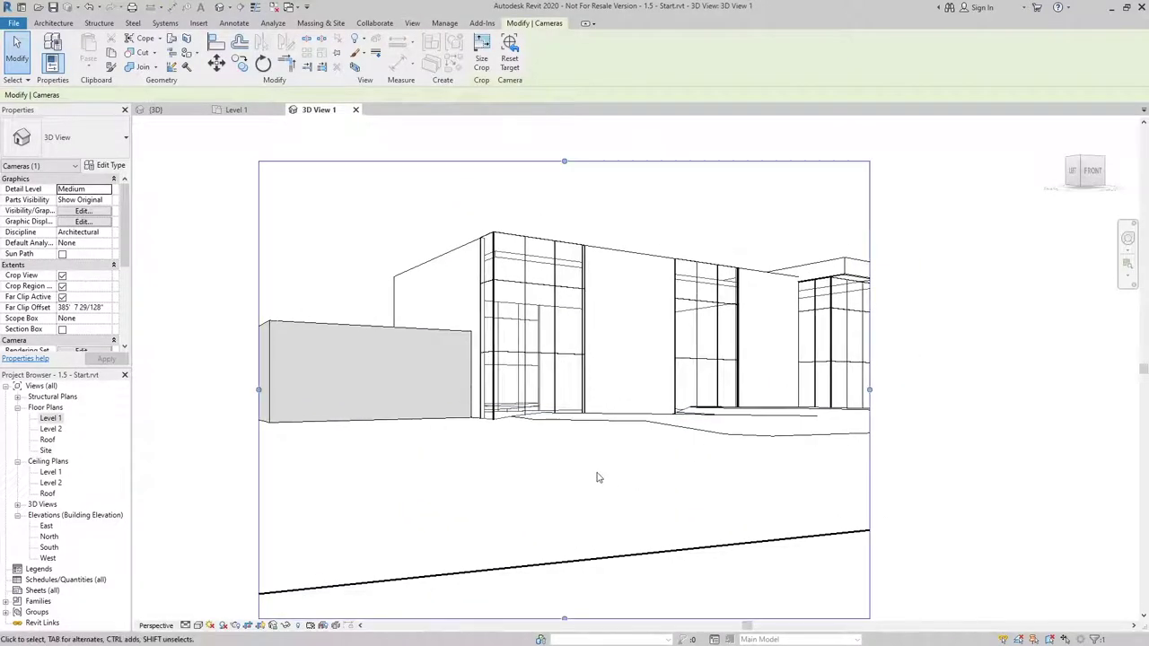
{"action": "scroll", "coordinate": [598, 477], "scroll_direction": "down", "scroll_amount": 2}
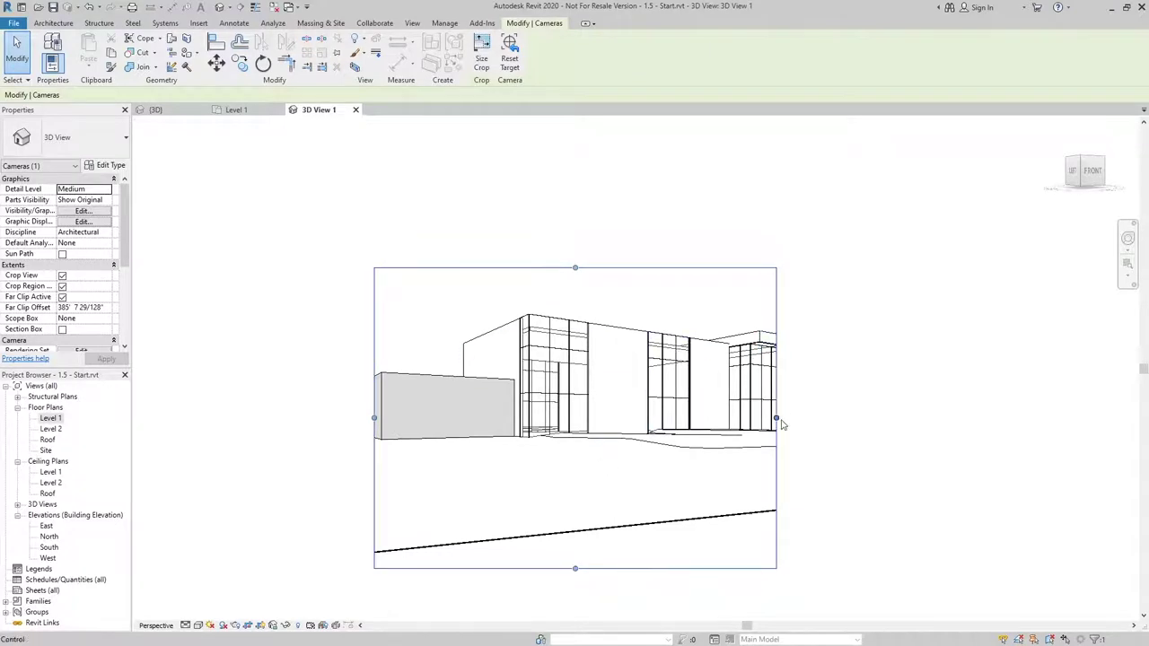
{"action": "mouse_move", "coordinate": [776, 418]}
{"action": "left_mouse_down"}
{"action": "mouse_move", "coordinate": [843, 418]}
{"action": "mouse_move", "coordinate": [824, 418]}
{"action": "left_mouse_up"}
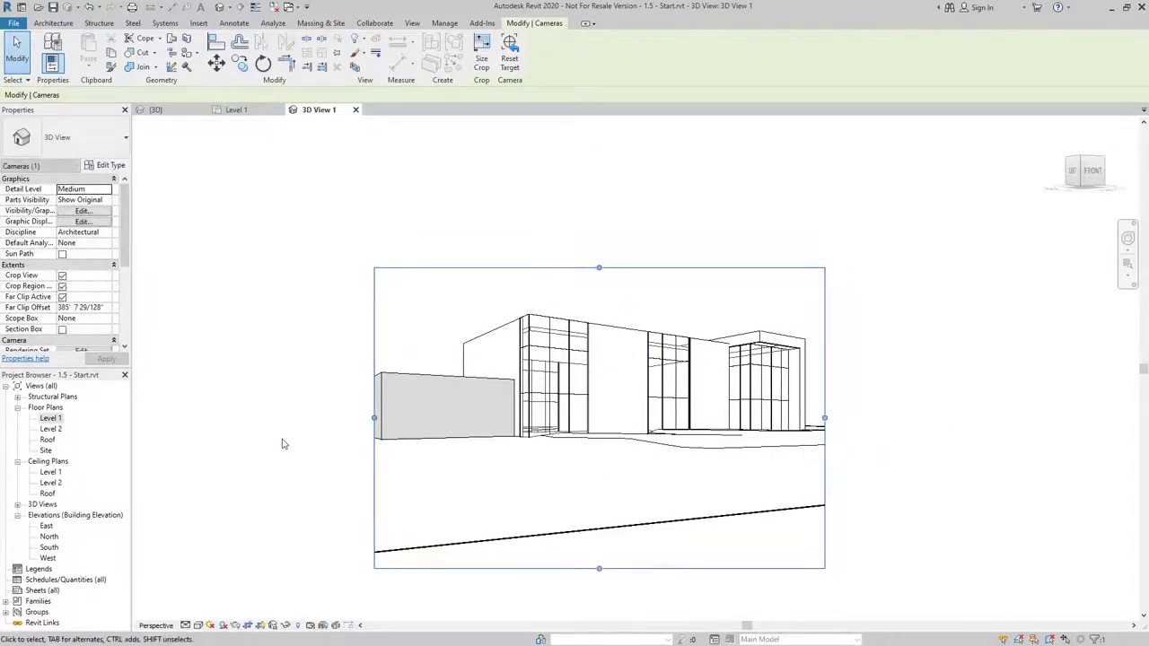
{"action": "left_click_drag", "start_coordinate": [374, 418], "coordinate": [346, 418]}
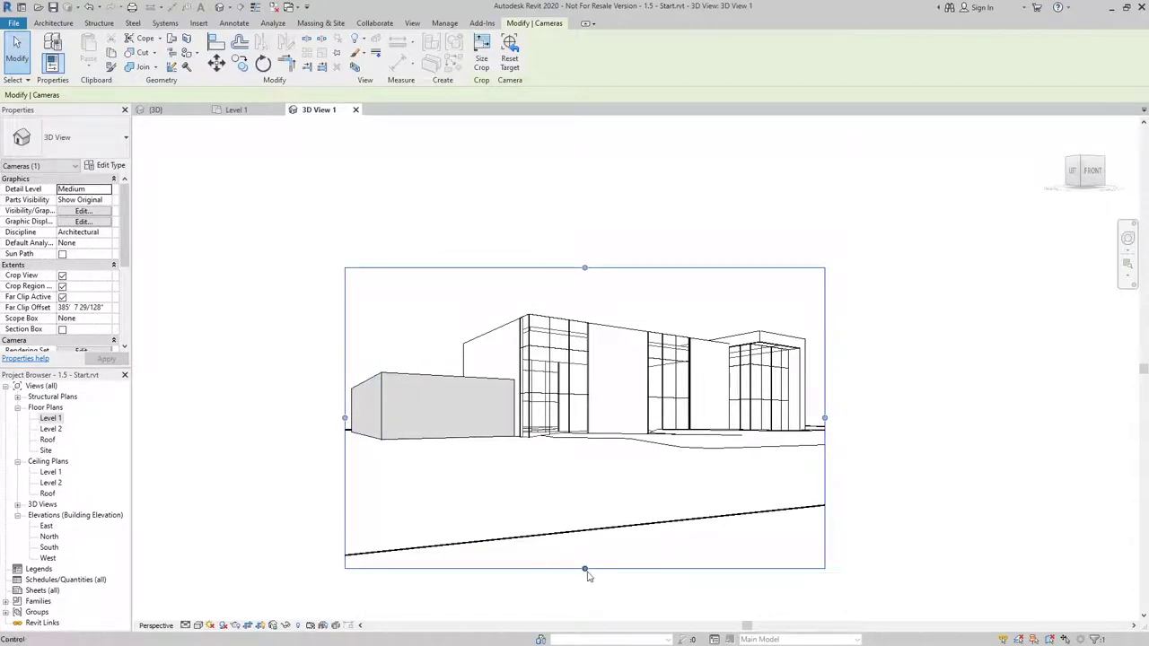
{"action": "left_click_drag", "start_coordinate": [584, 568], "coordinate": [588, 471]}
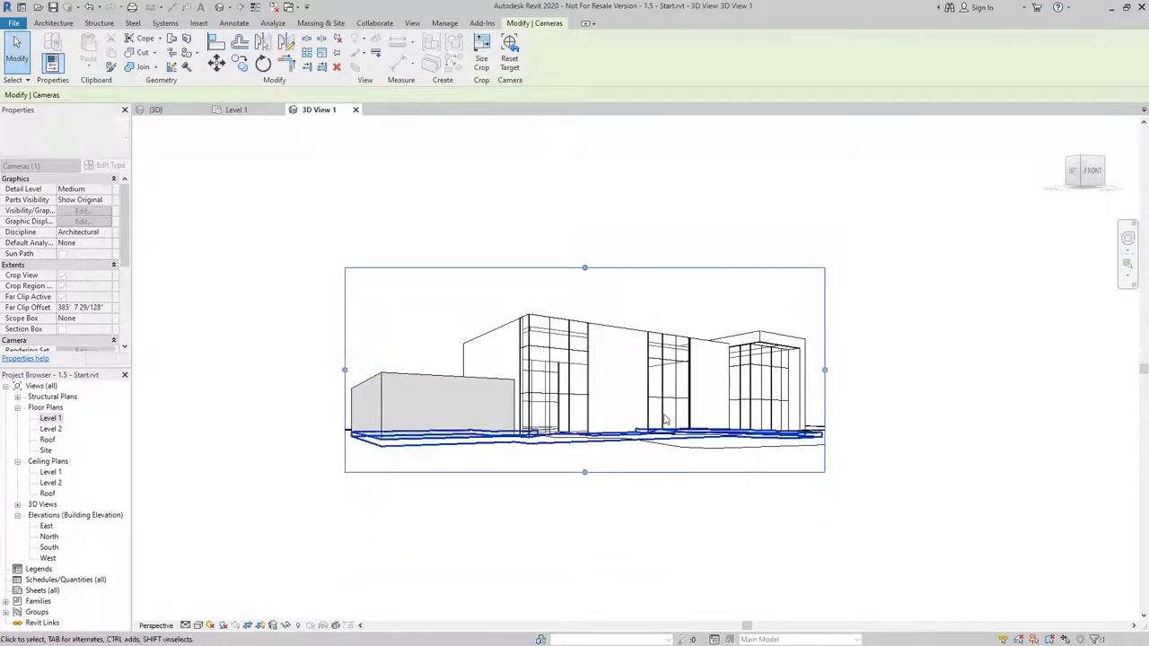
Step: Raise the crop frame's top edge and zoom so the building fills the view
{"action": "scroll", "coordinate": [640, 318], "scroll_direction": "up", "scroll_amount": 2}
{"action": "left_click", "coordinate": [651, 306]}
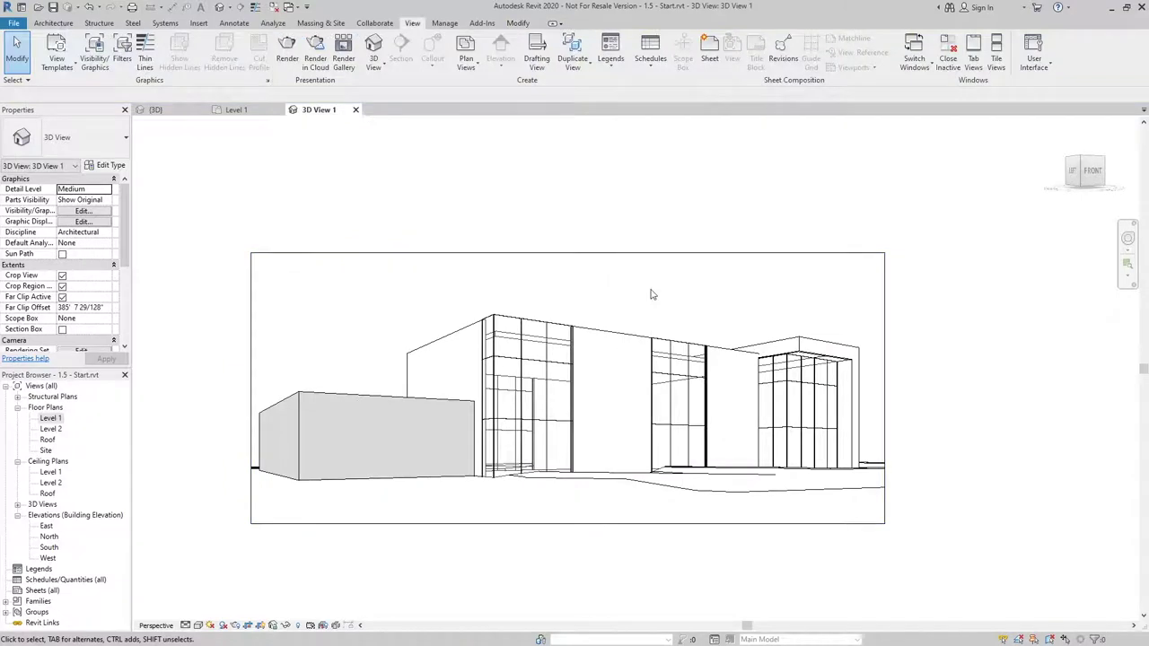
{"action": "left_click", "coordinate": [600, 253]}
{"action": "left_click_drag", "start_coordinate": [567, 256], "coordinate": [567, 240]}
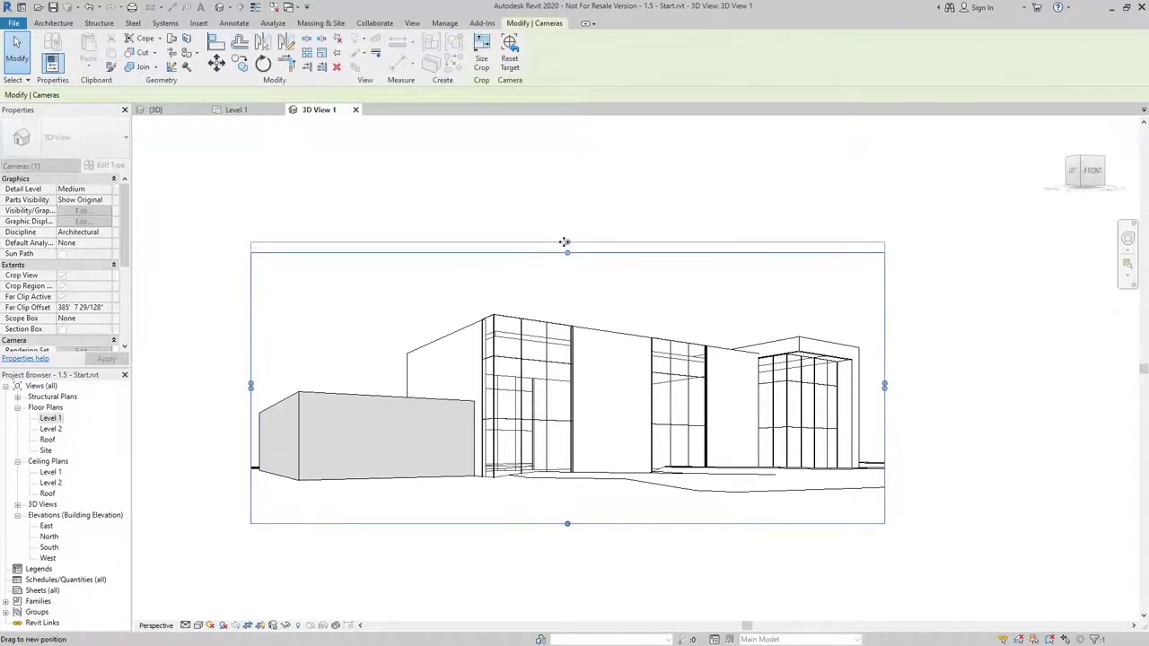
{"action": "left_click", "coordinate": [617, 182]}
{"action": "scroll", "coordinate": [622, 347], "scroll_direction": "up", "scroll_amount": 2}
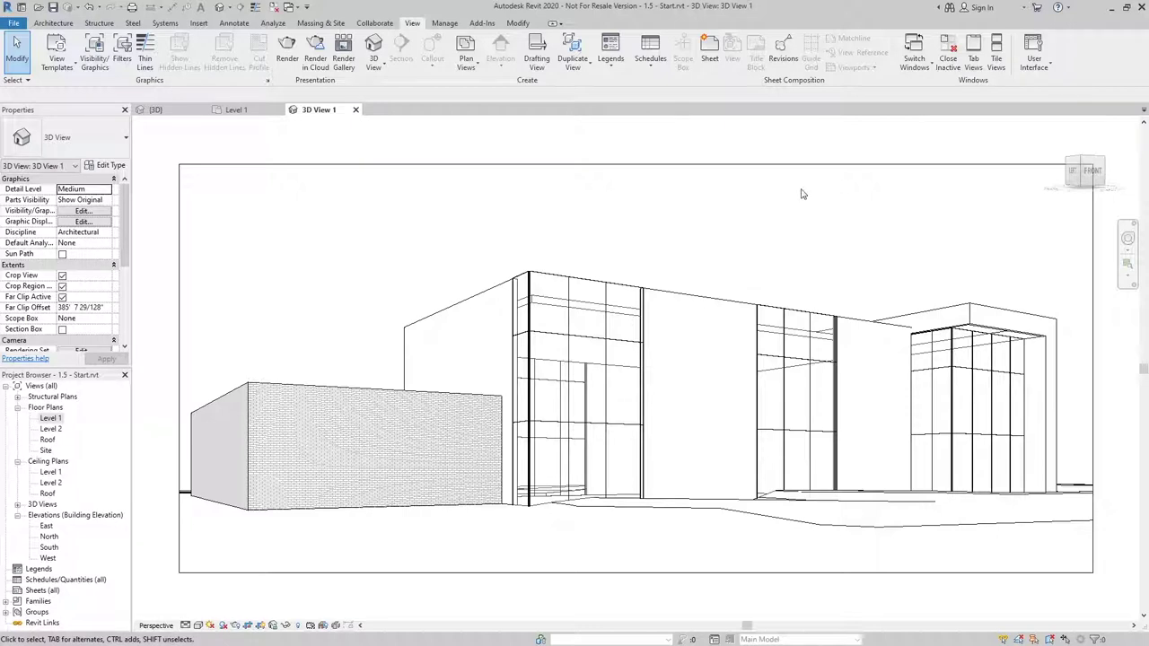
{"action": "left_click", "coordinate": [209, 625]}
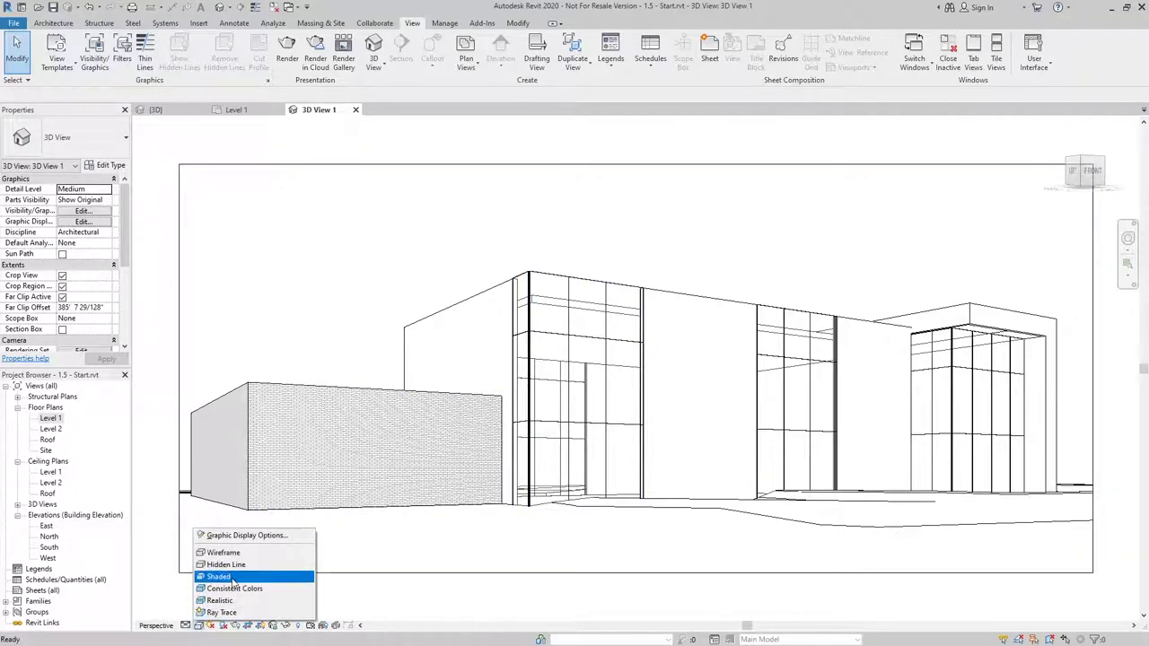
Step: Set 3D View 1 to the Shaded visual style with shadows turned on
{"action": "left_click", "coordinate": [229, 577]}
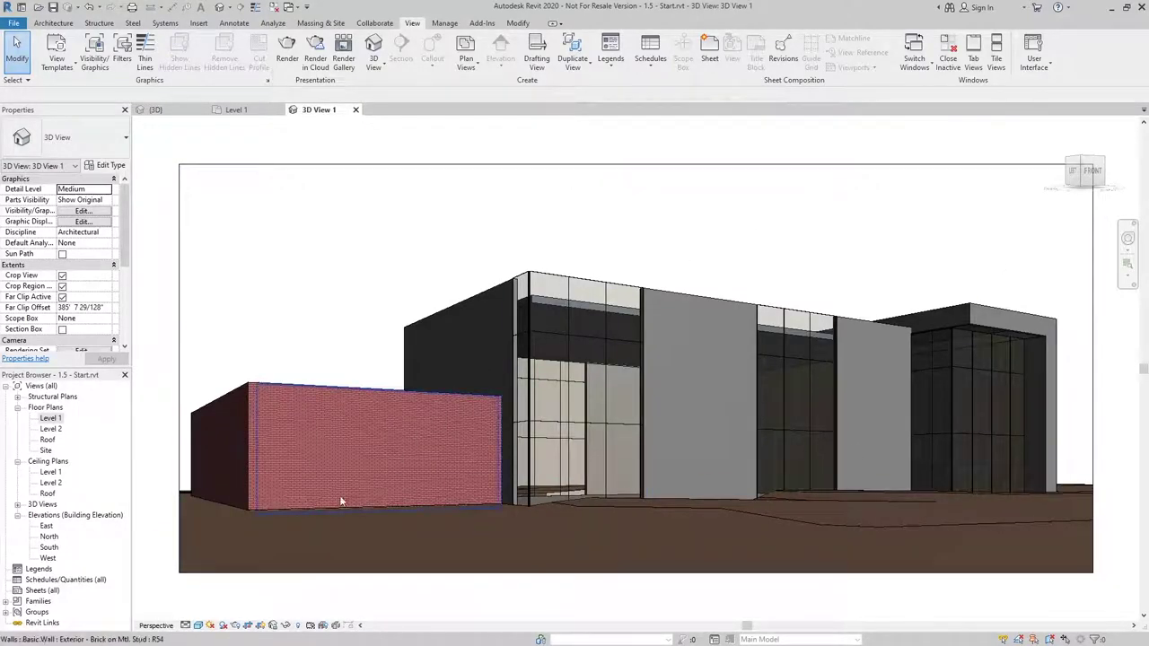
{"action": "left_click", "coordinate": [222, 627]}
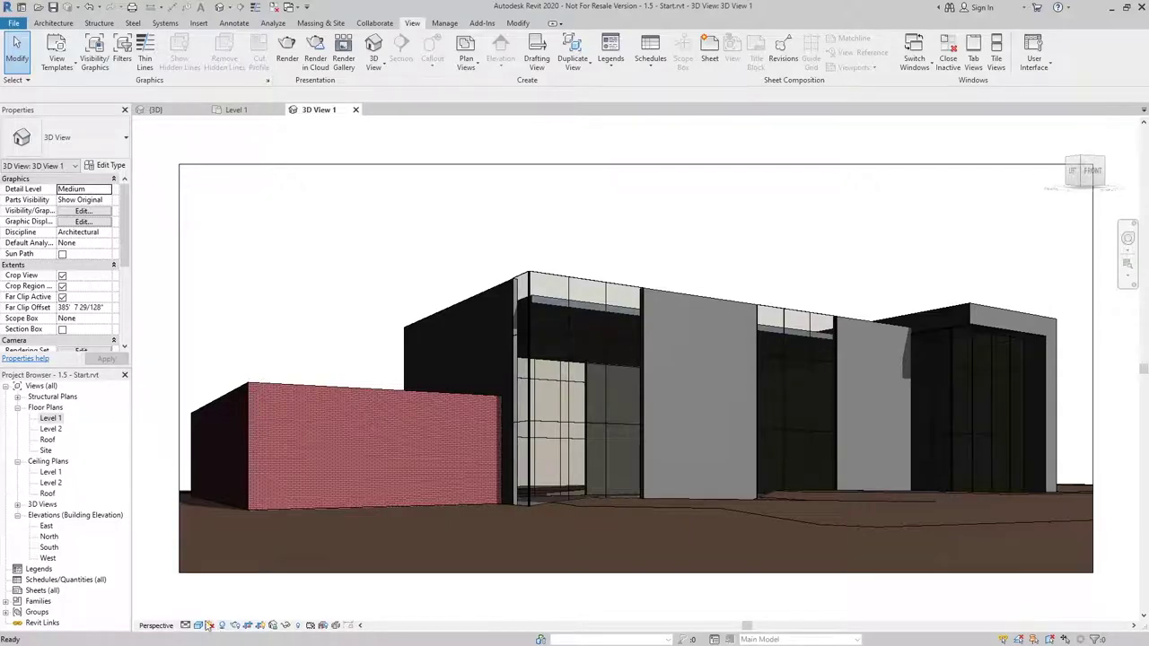
{"action": "left_click", "coordinate": [81, 222]}
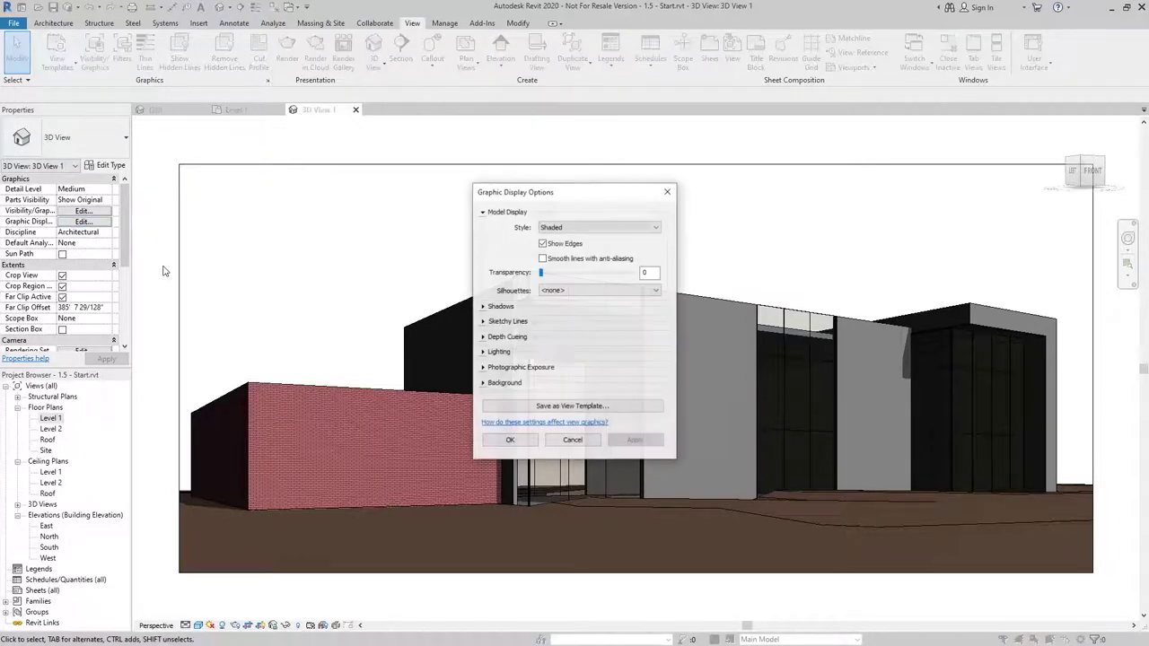
Step: Expand the Shadows and Lighting sections and bring up Sun Settings
{"action": "left_click", "coordinate": [482, 307]}
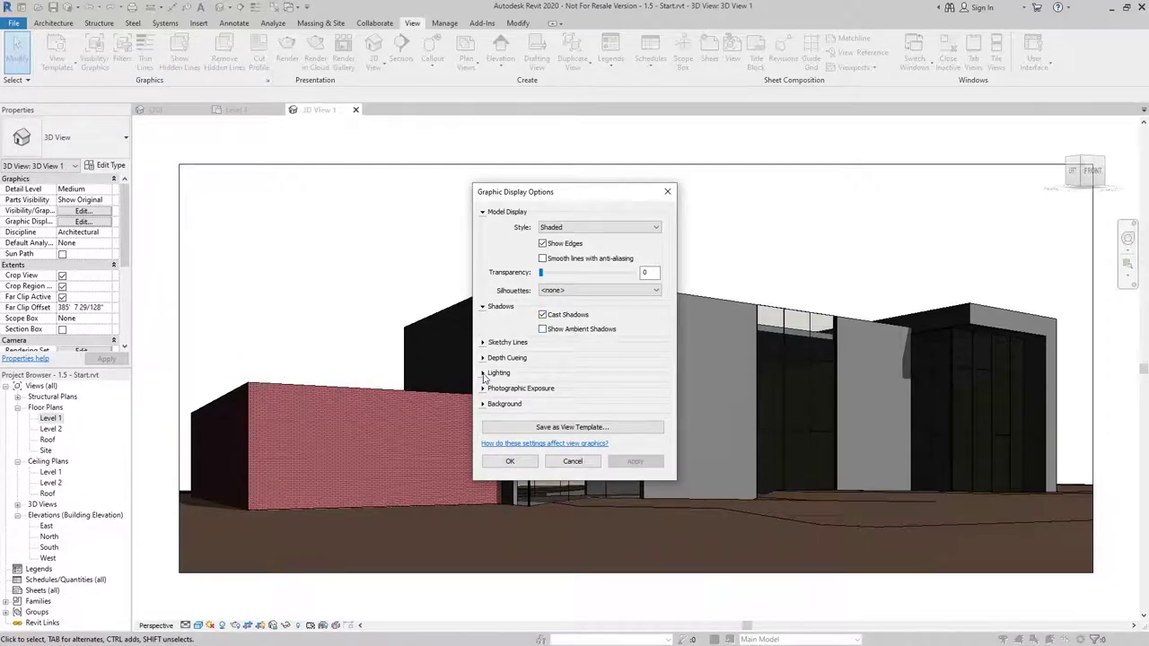
{"action": "left_click", "coordinate": [482, 373]}
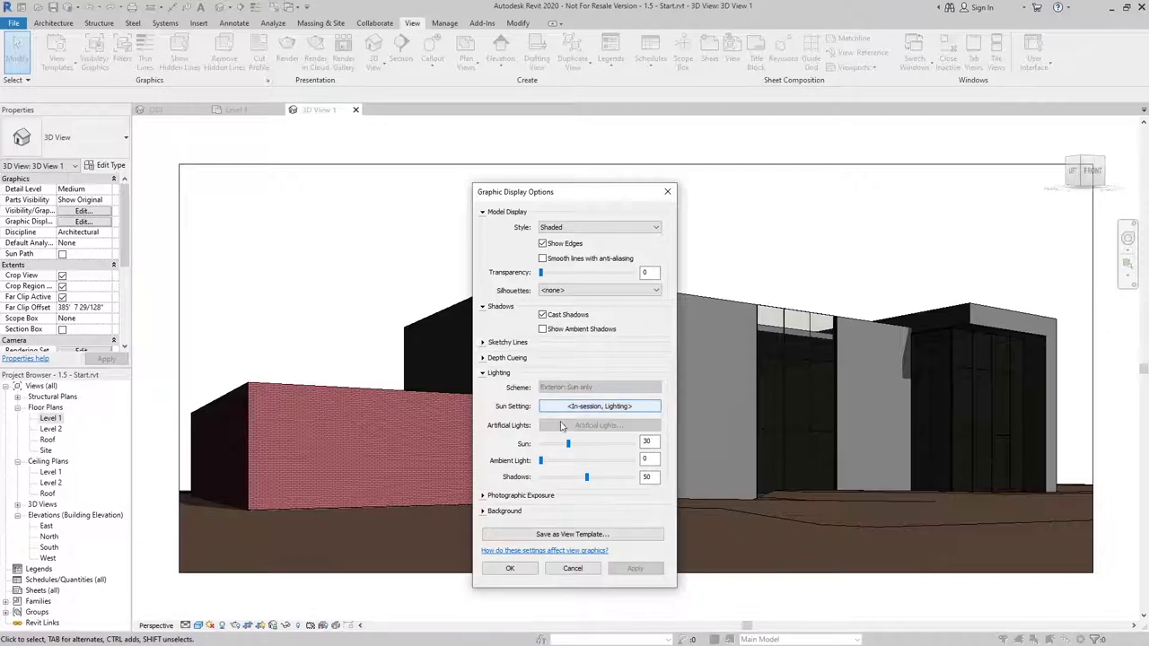
{"action": "left_click", "coordinate": [590, 408]}
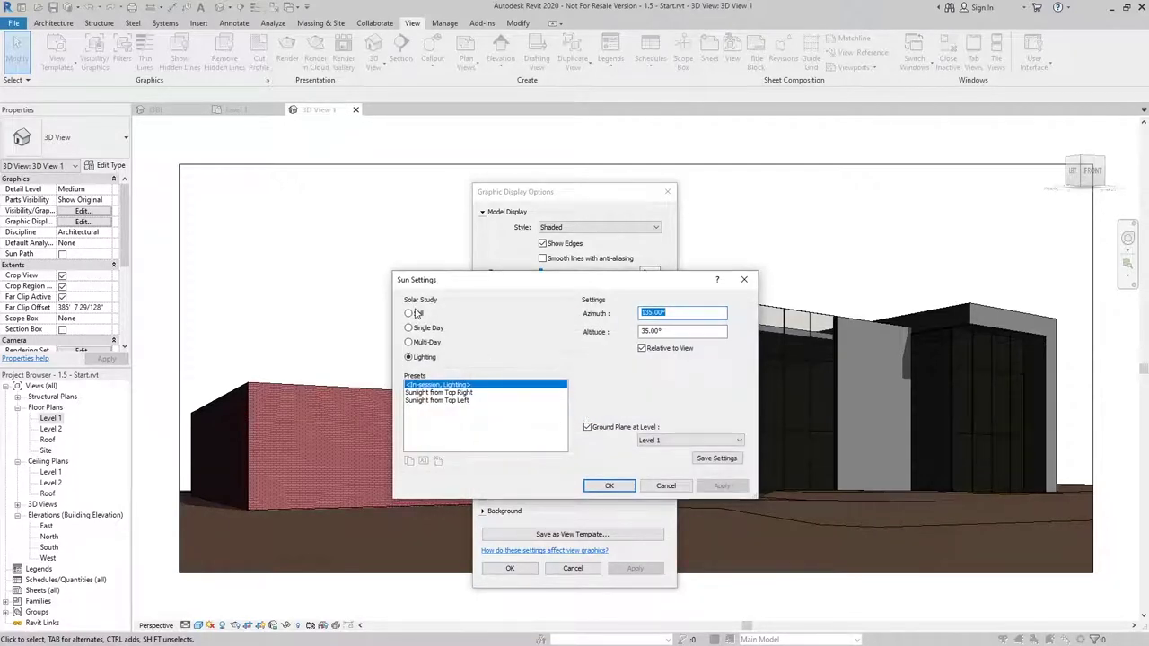
Step: Set the sun to Still with the Fall Equinox preset and apply it to the view
{"action": "left_click", "coordinate": [409, 313]}
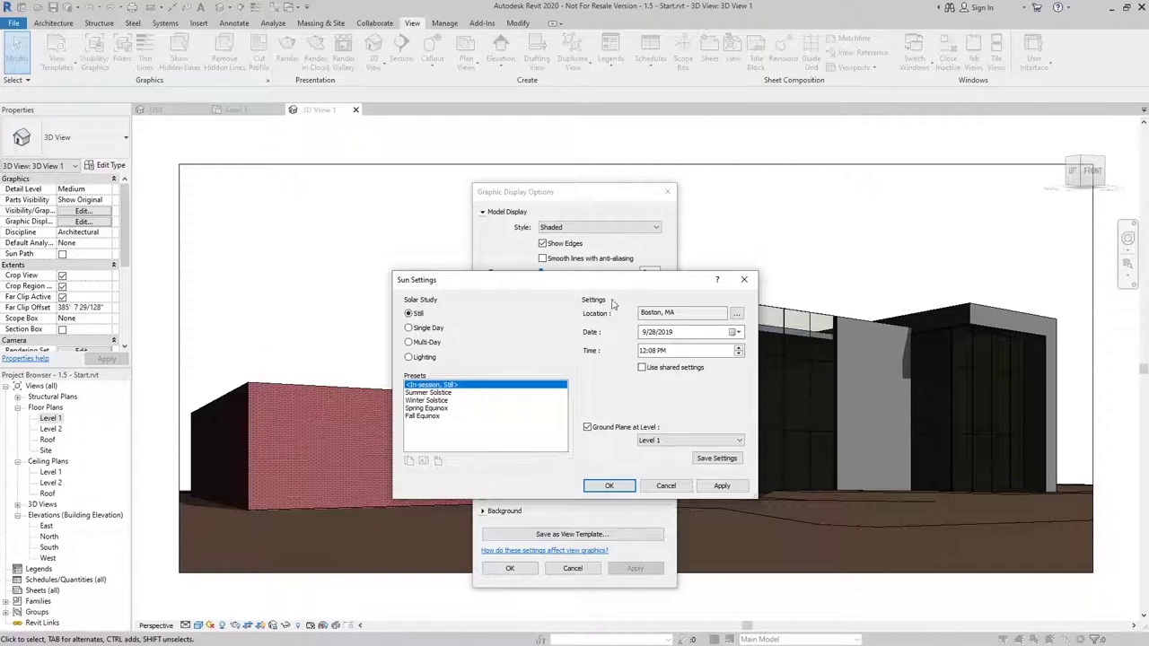
{"action": "left_click_drag", "start_coordinate": [628, 283], "coordinate": [547, 266]}
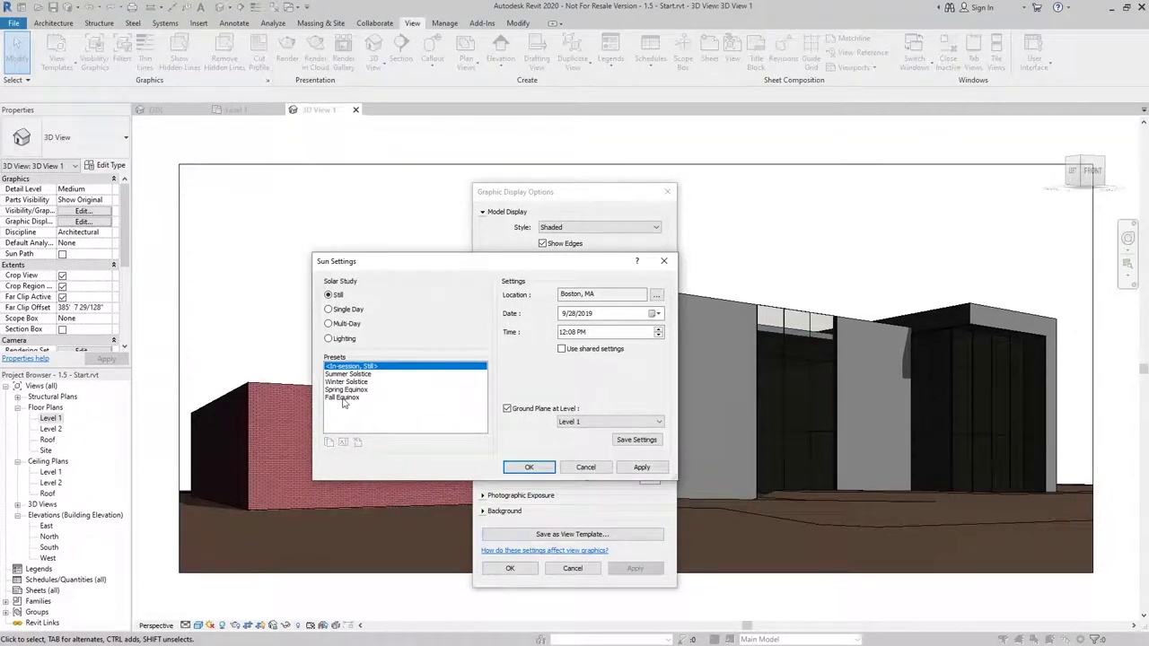
{"action": "left_click", "coordinate": [343, 399]}
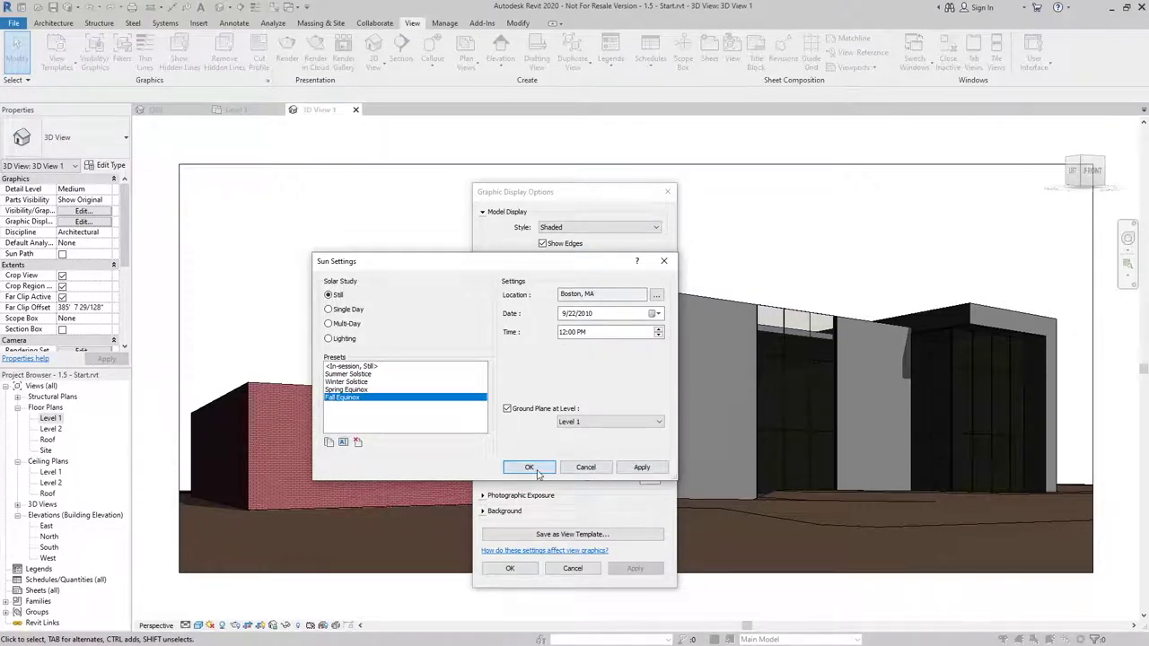
{"action": "left_click", "coordinate": [546, 468]}
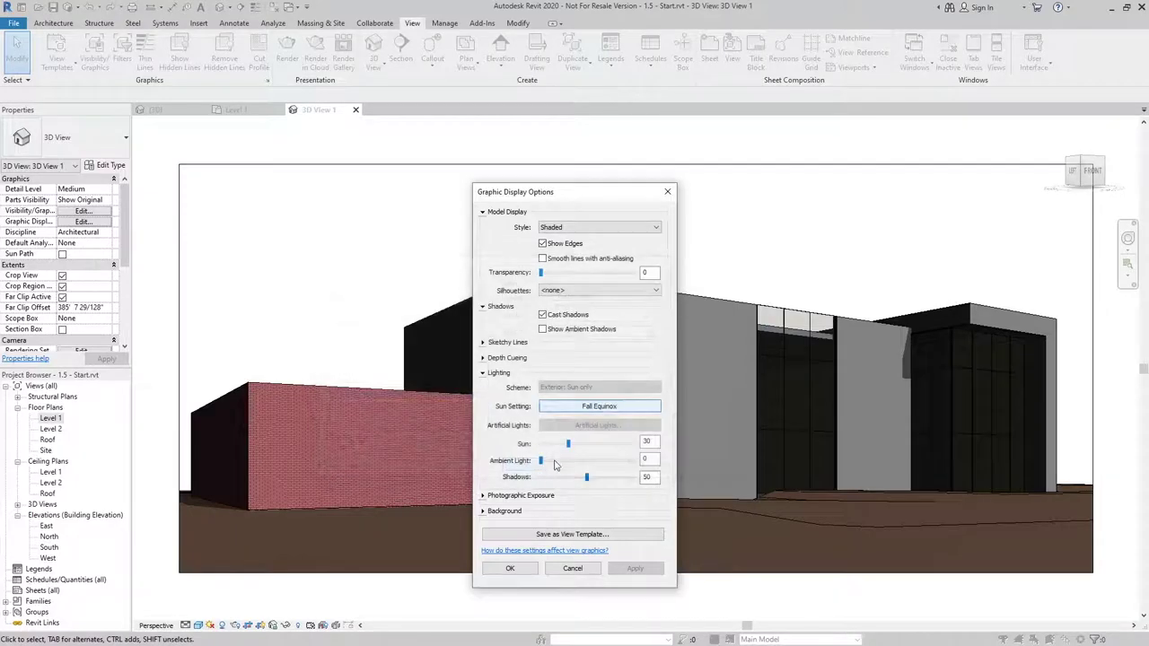
{"action": "left_click", "coordinate": [528, 574]}
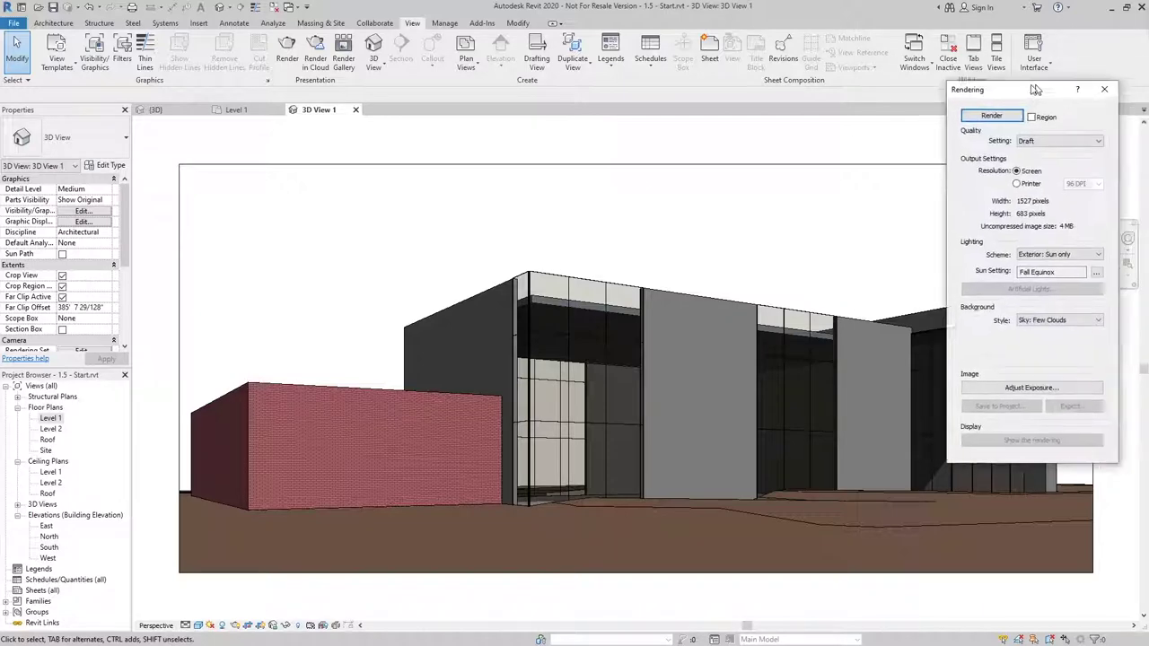
Step: Move the Rendering dialog aside so it no longer covers the building
{"action": "left_click_drag", "start_coordinate": [1032, 97], "coordinate": [186, 84]}
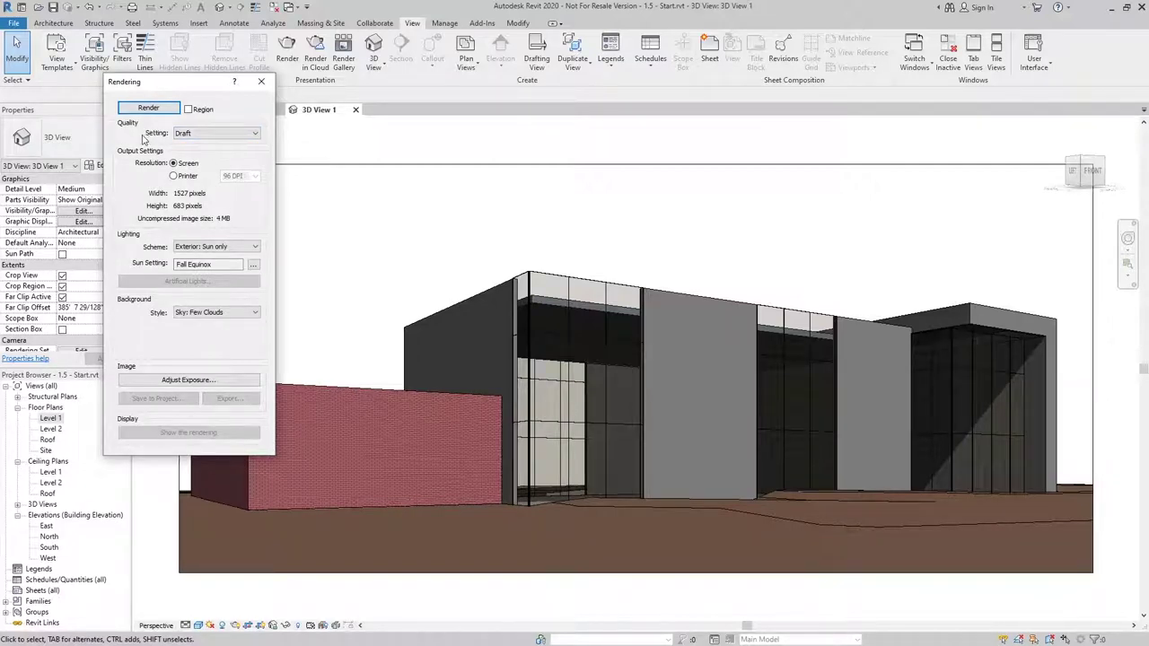
Step: Set rendering quality to Medium, keeping Screen resolution and the Sky: Few Clouds background
{"action": "left_click", "coordinate": [233, 135]}
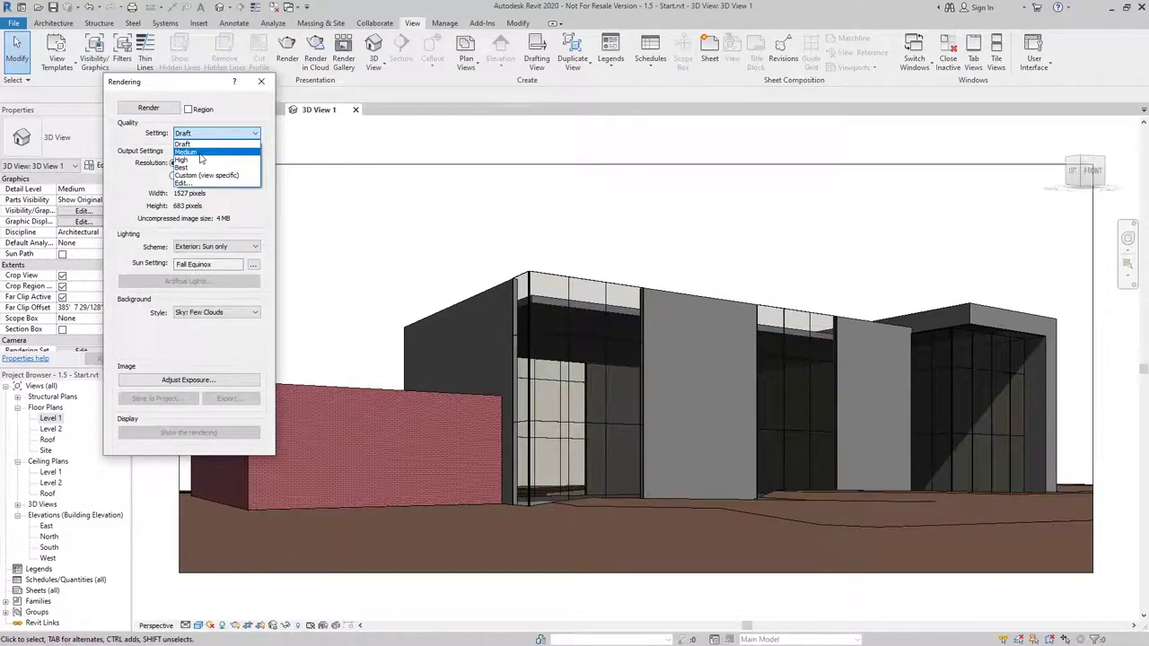
{"action": "left_click", "coordinate": [201, 154]}
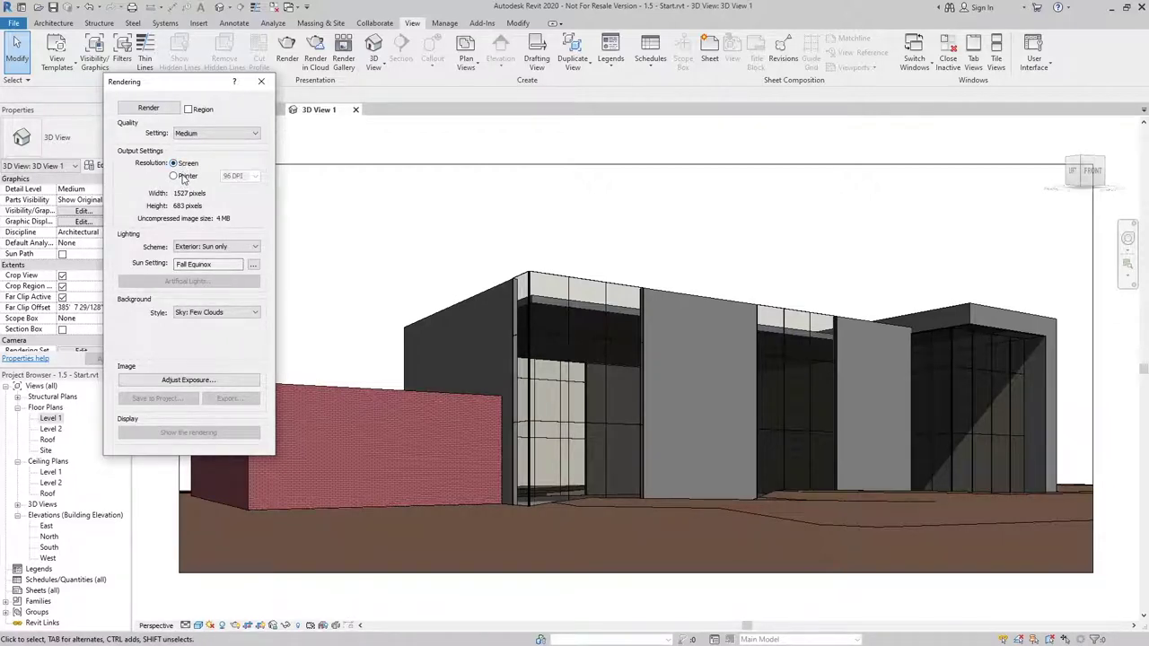
{"action": "left_click", "coordinate": [183, 177]}
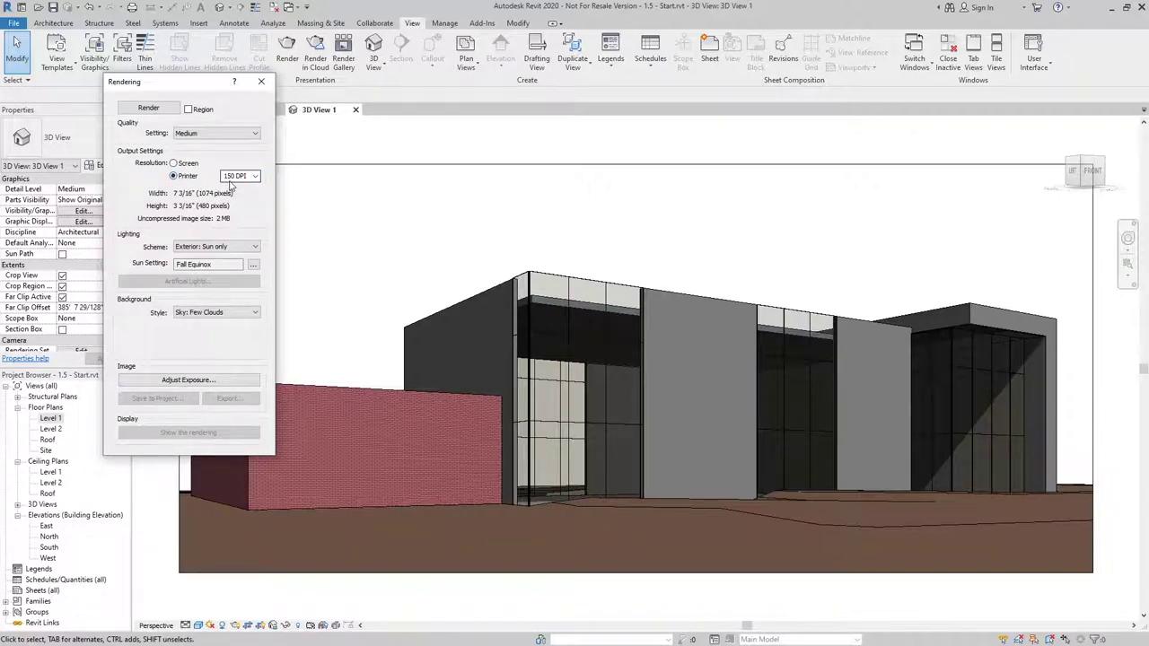
{"action": "left_click", "coordinate": [175, 163]}
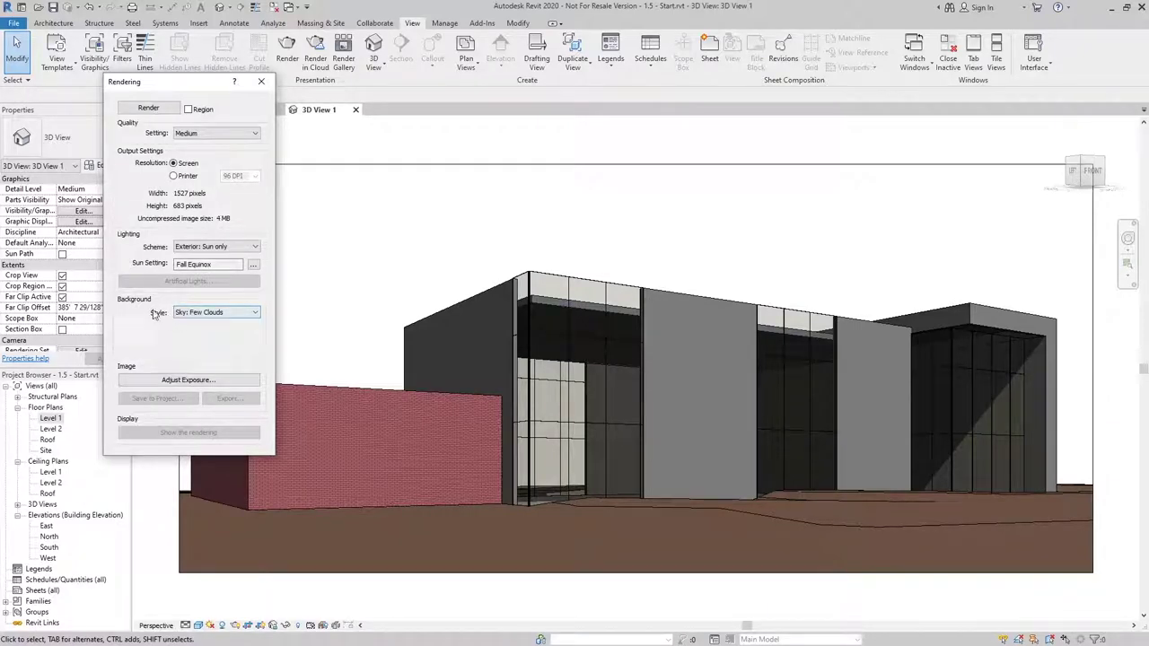
{"action": "left_click", "coordinate": [221, 314]}
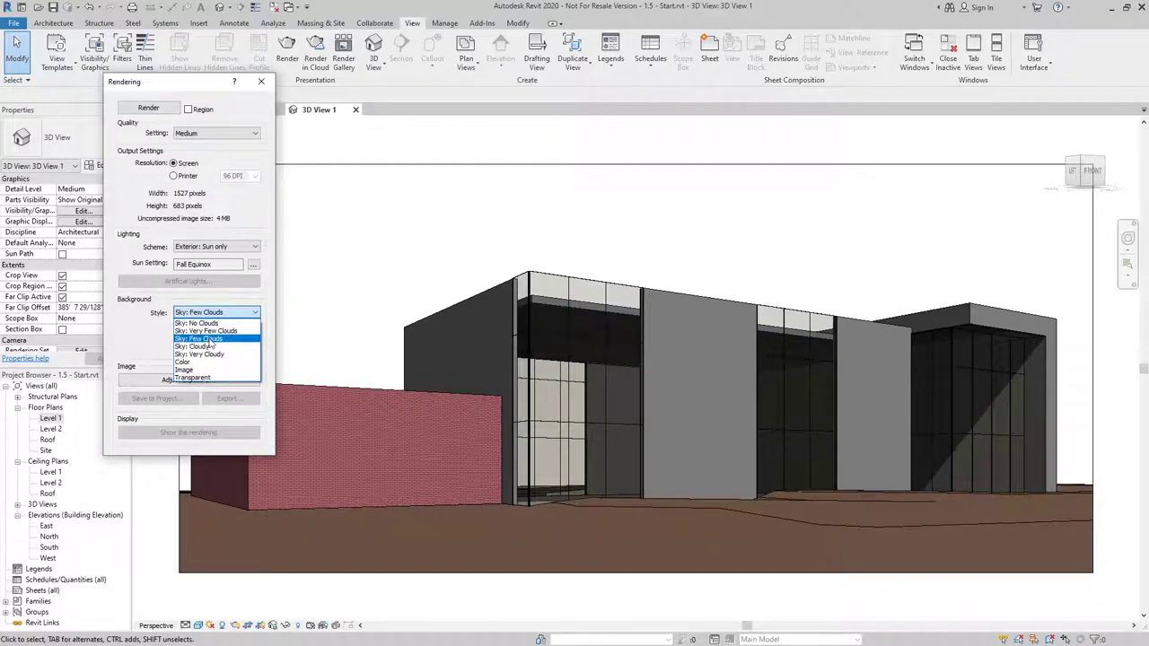
{"action": "left_click", "coordinate": [208, 339]}
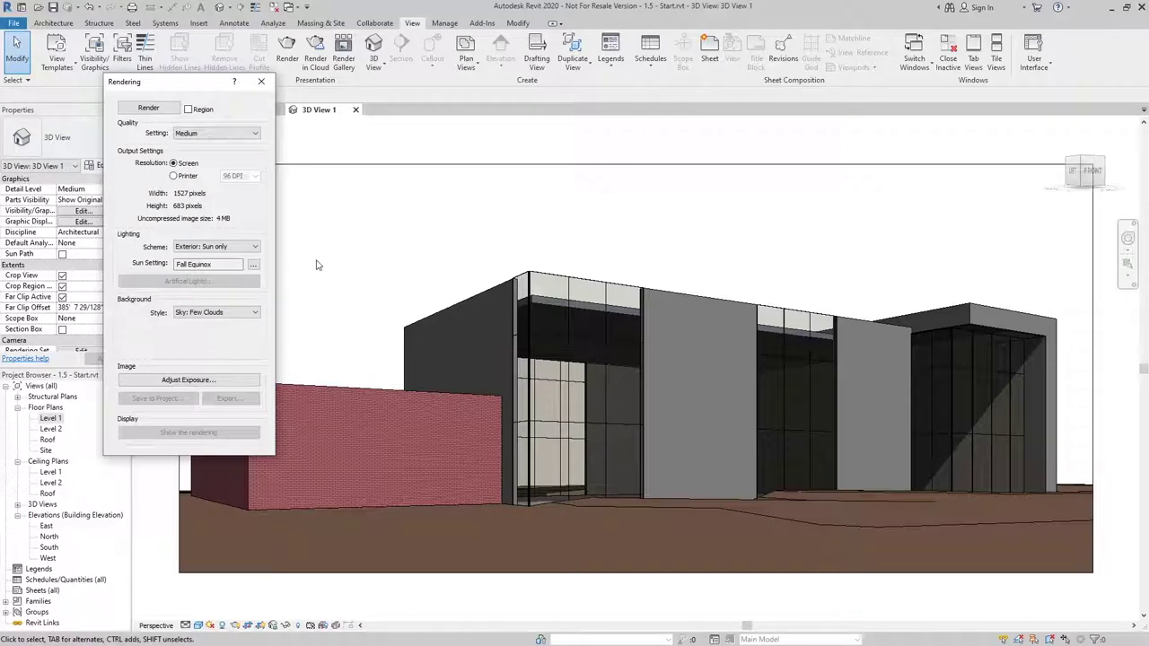
Step: Render the camera view and save the image to the project as 3D View 1_1
{"action": "left_click", "coordinate": [148, 109]}
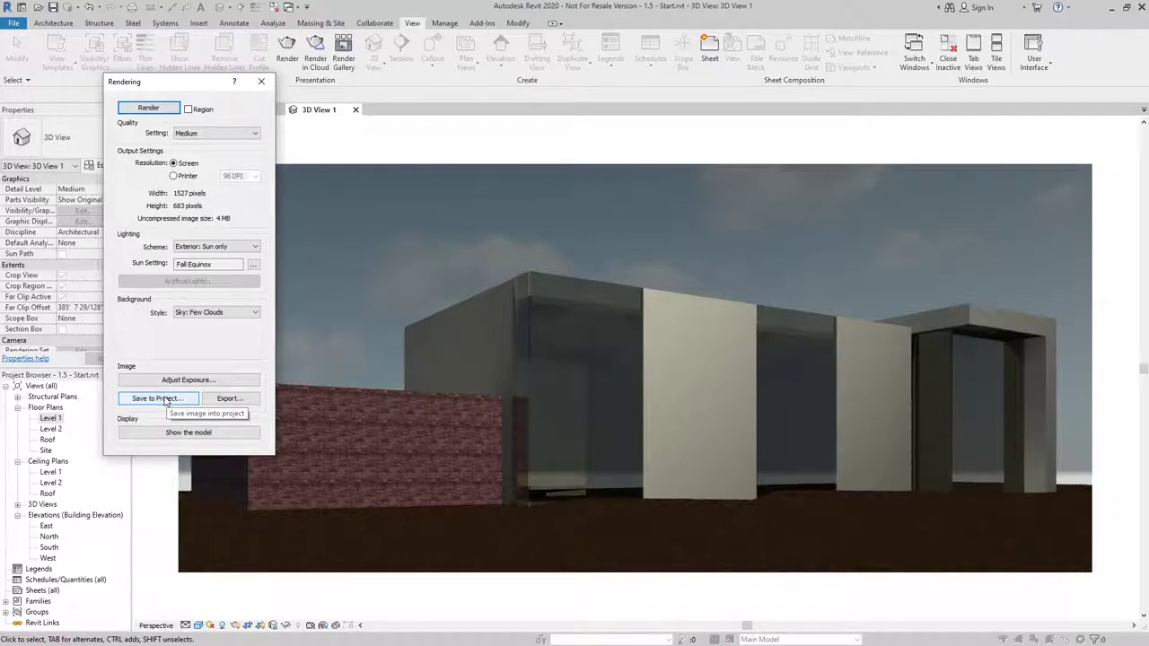
{"action": "left_click", "coordinate": [165, 401]}
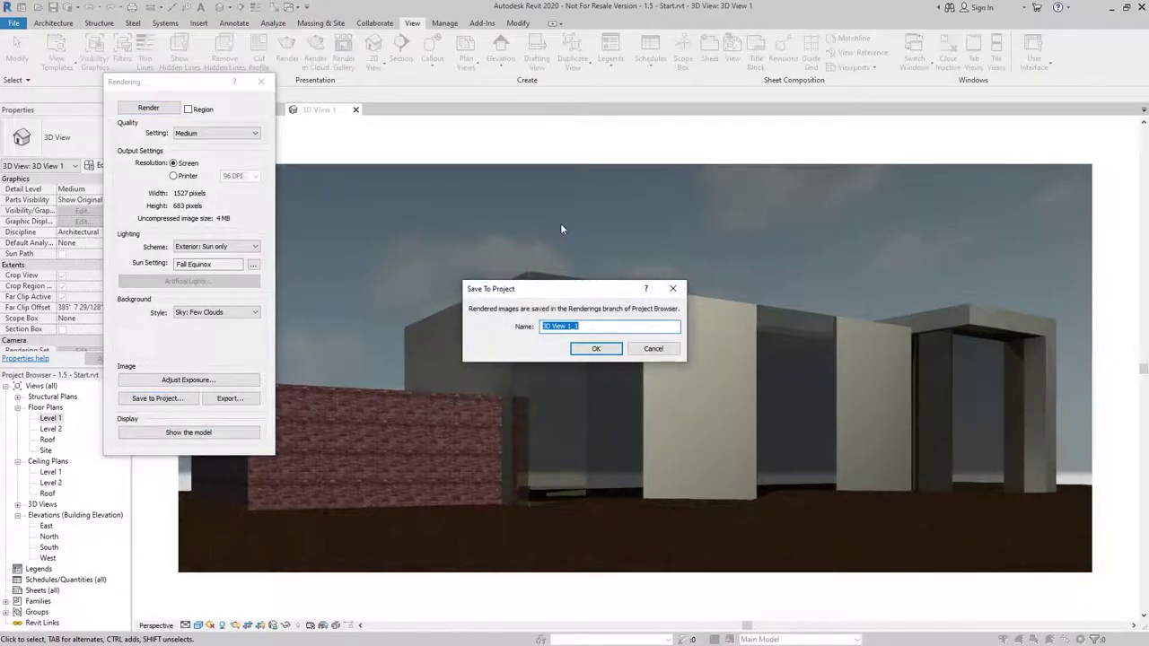
{"action": "left_click", "coordinate": [597, 349]}
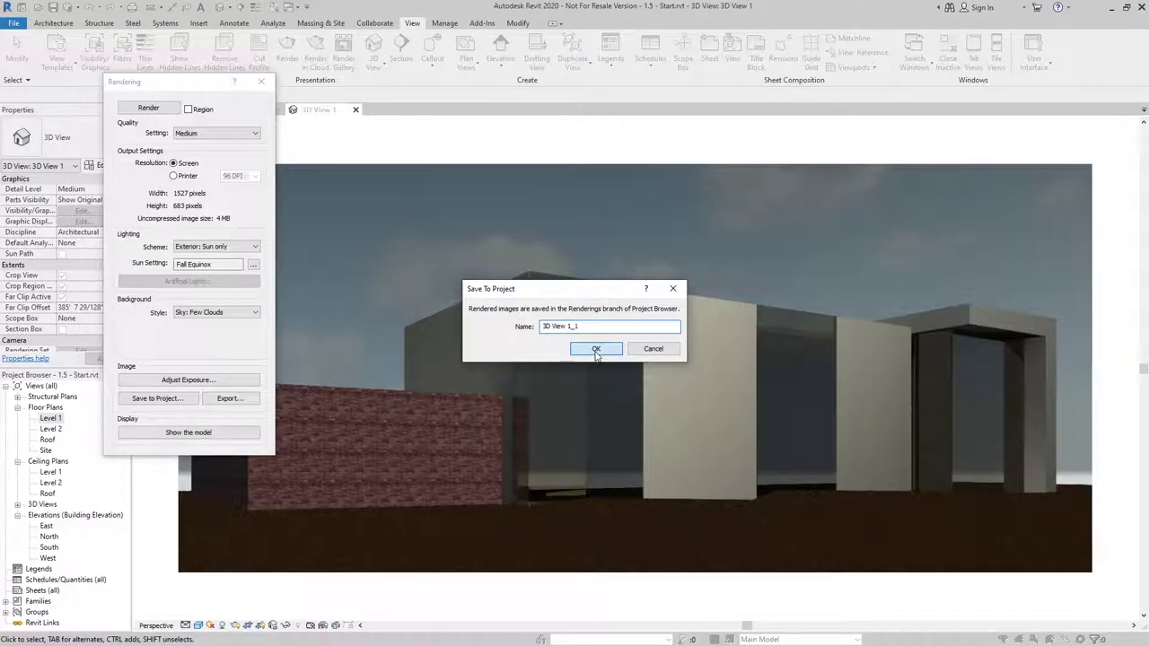
{"action": "left_click", "coordinate": [232, 398]}
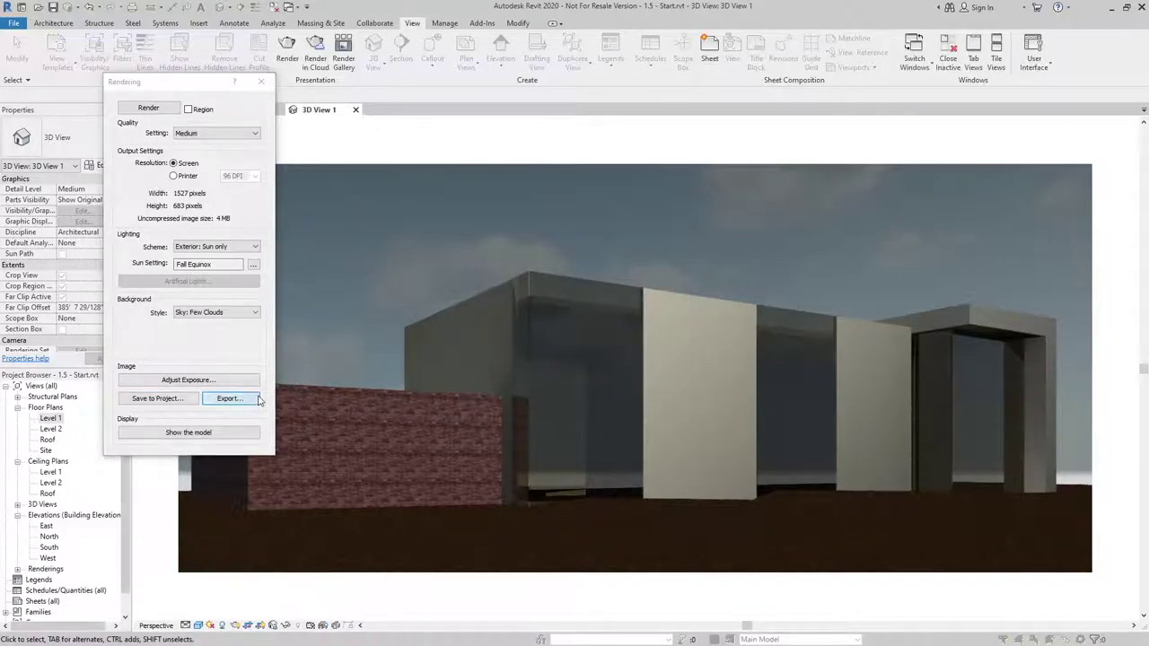
Step: List the image file formats available for saving the 3D View 1 render to Lesson 1
{"action": "left_click", "coordinate": [543, 435]}
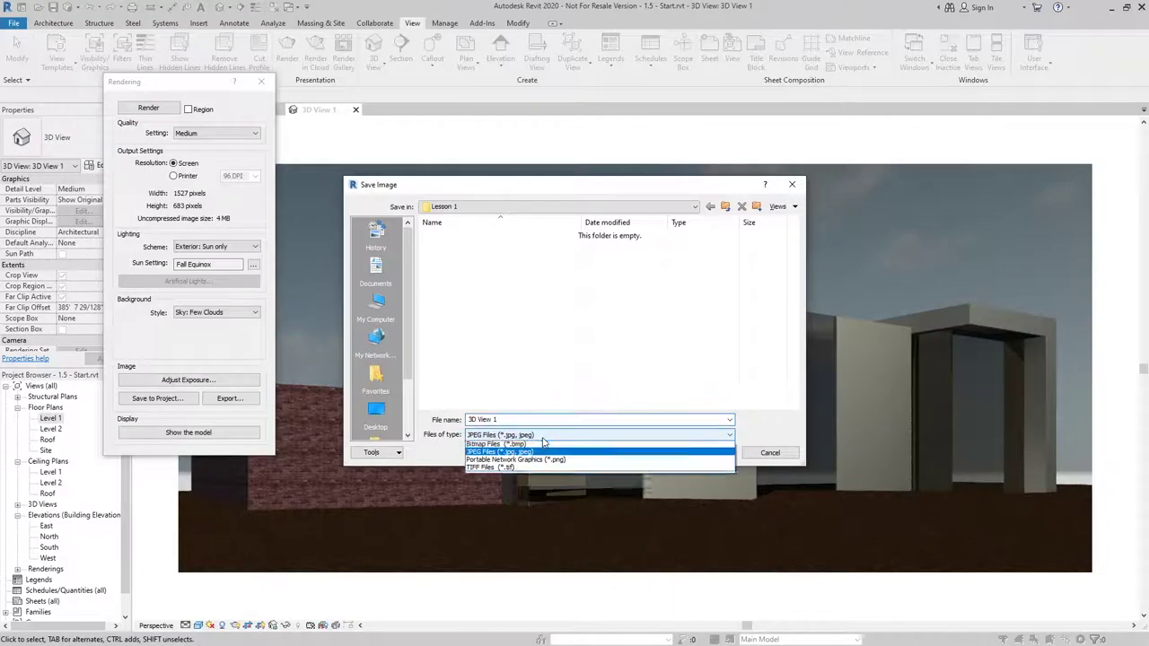